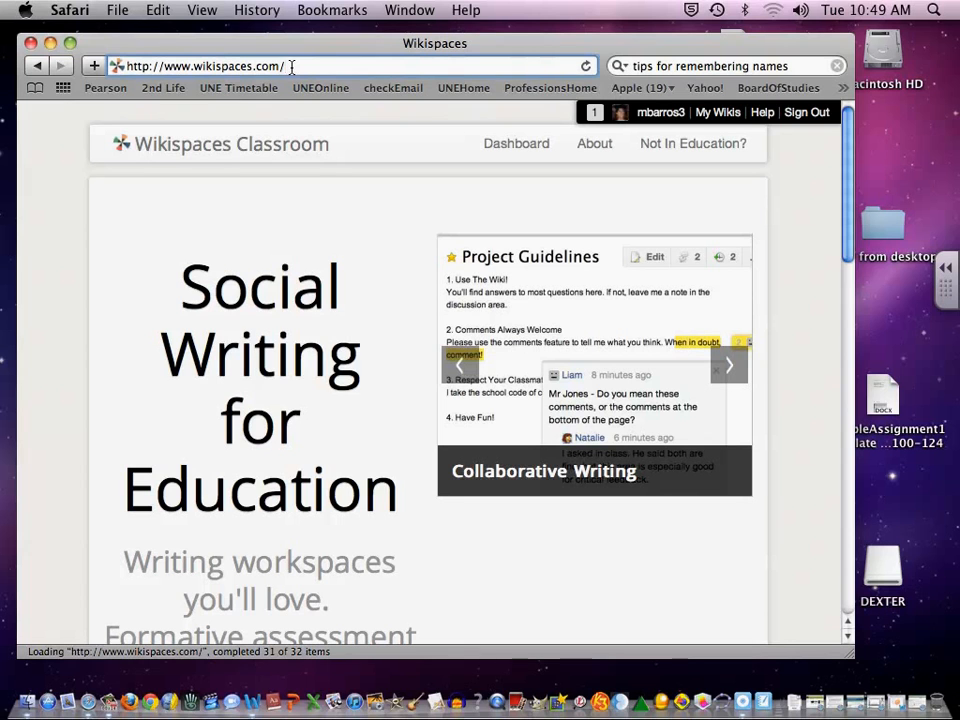
# Open the eportfolioeg wiki from the account's wiki list and view its home page
pyautogui.click(716, 113)
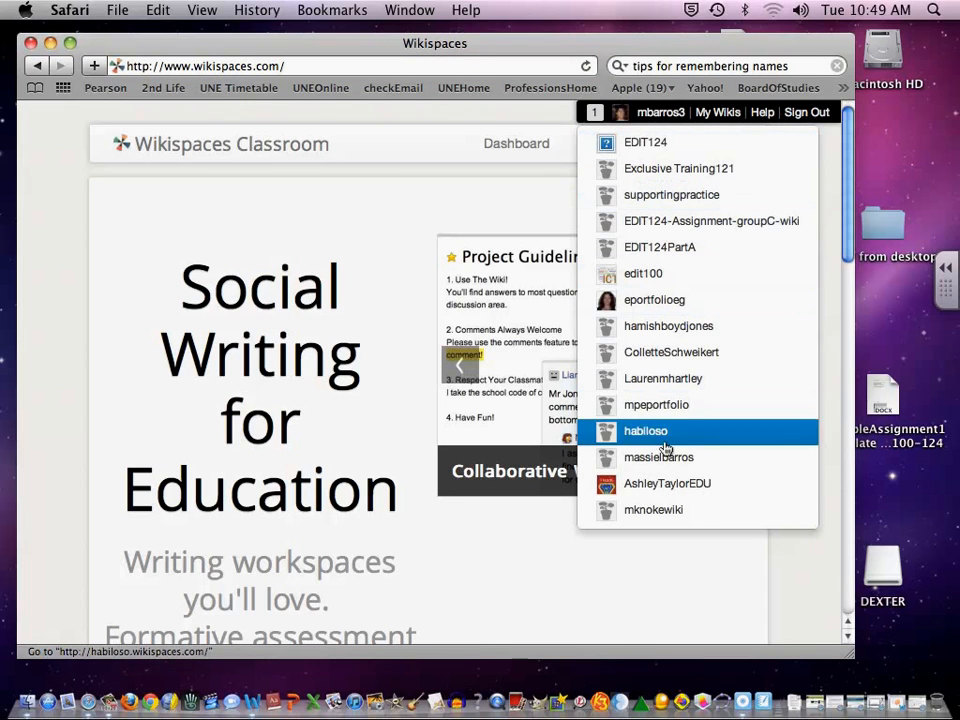
pyautogui.click(693, 302)
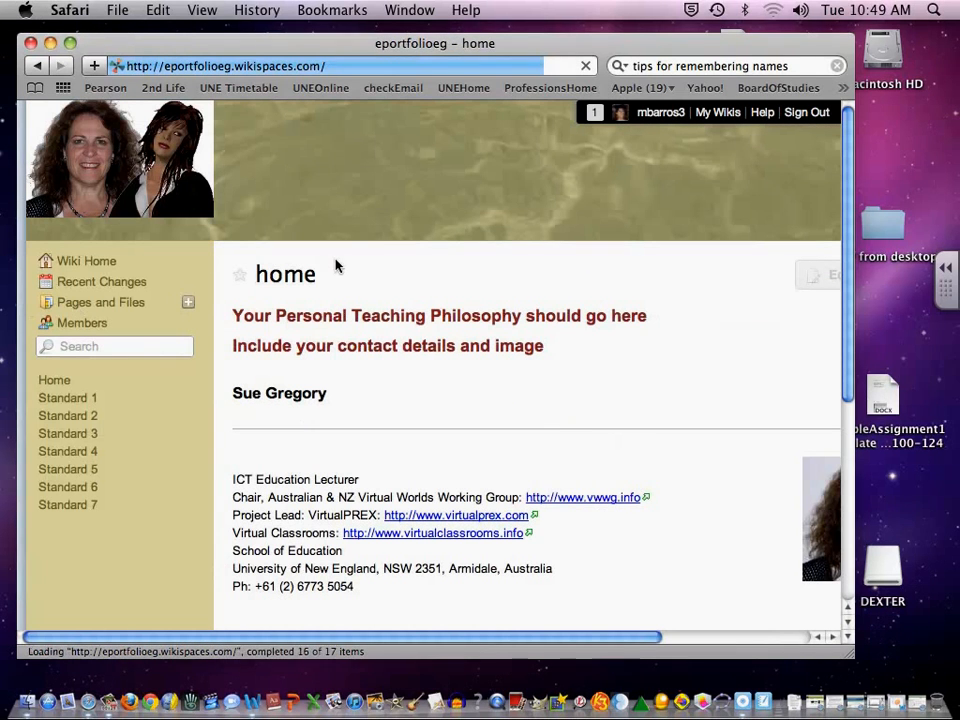
pyautogui.scroll(-1, 338, 263)
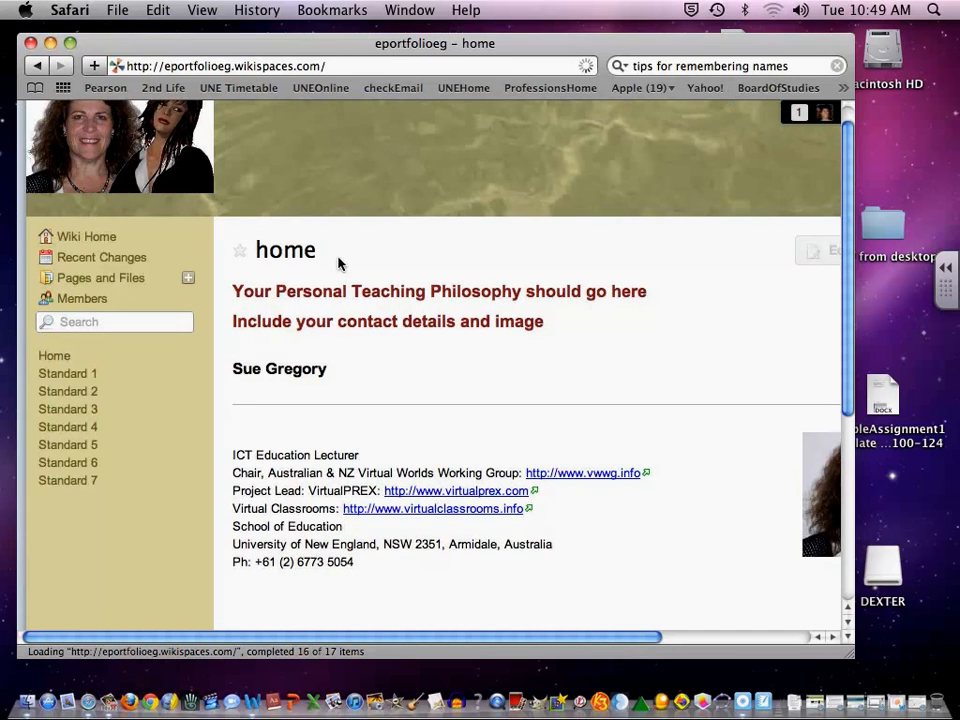
pyautogui.scroll(-2, 338, 262)
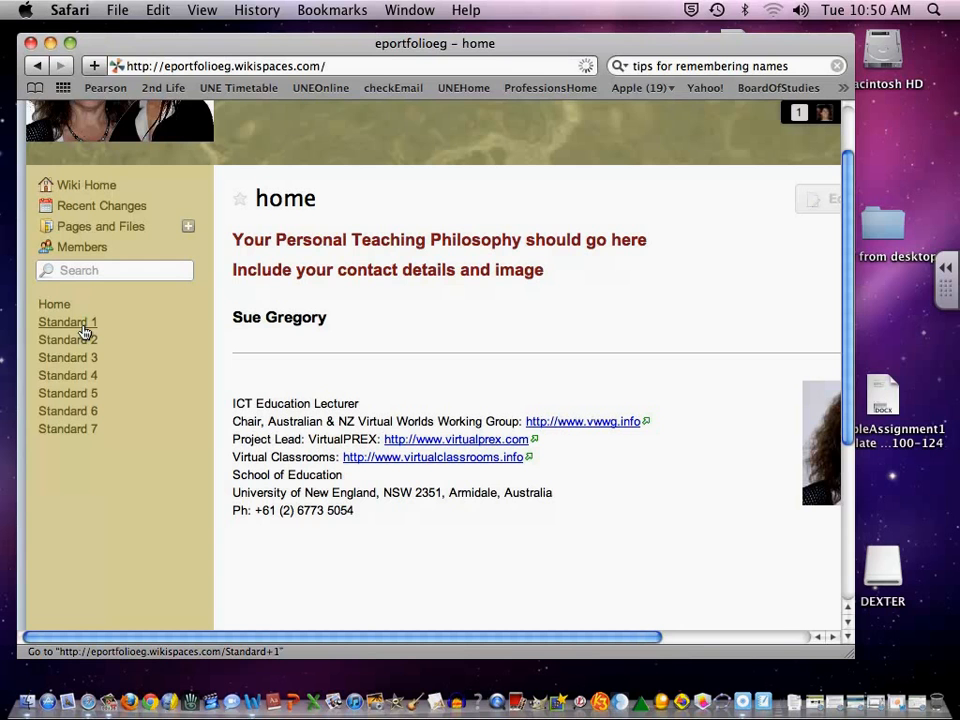
# Examine the Standard 1 page of the example portfolio and open its linked 1.1 subpage
pyautogui.click(84, 328)
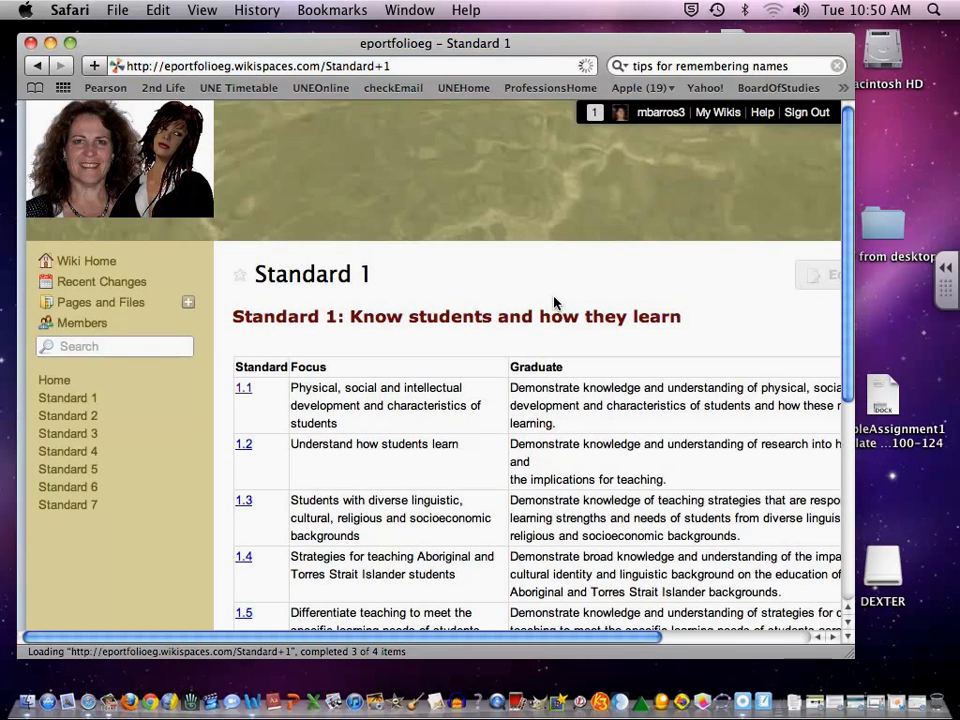
pyautogui.scroll(-3, 554, 302)
pyautogui.scroll(-5, 554, 302)
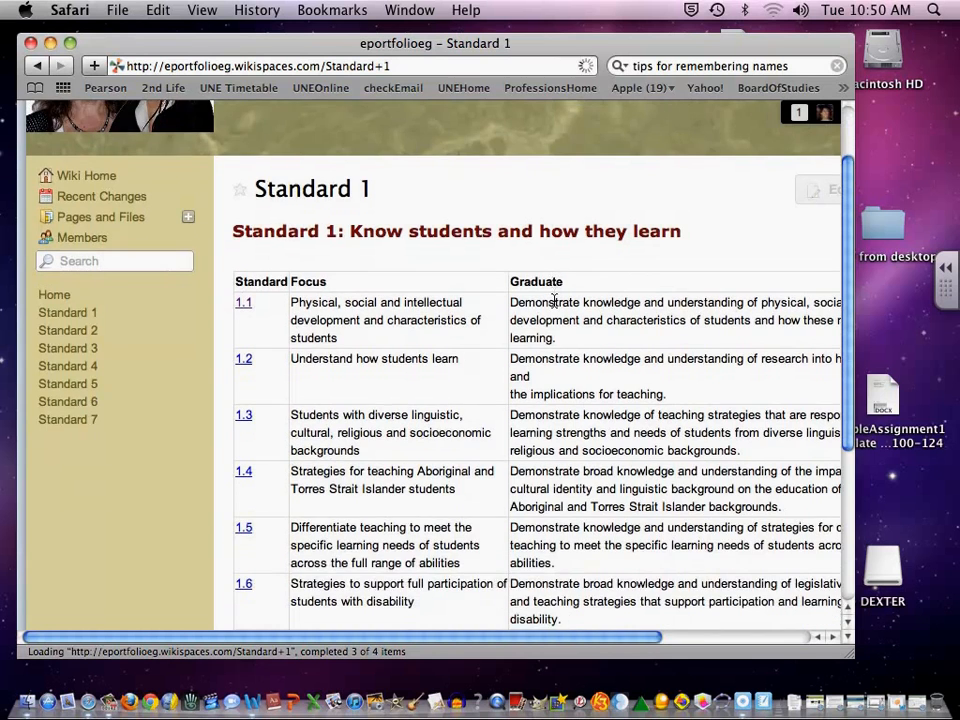
pyautogui.scroll(2, 554, 302)
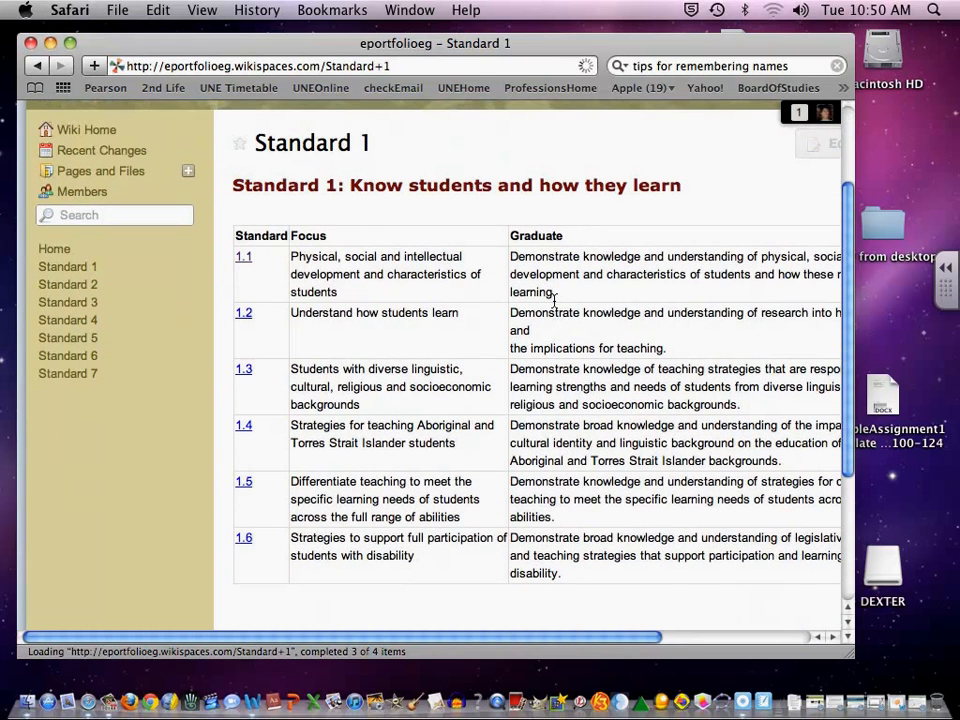
pyautogui.click(245, 262)
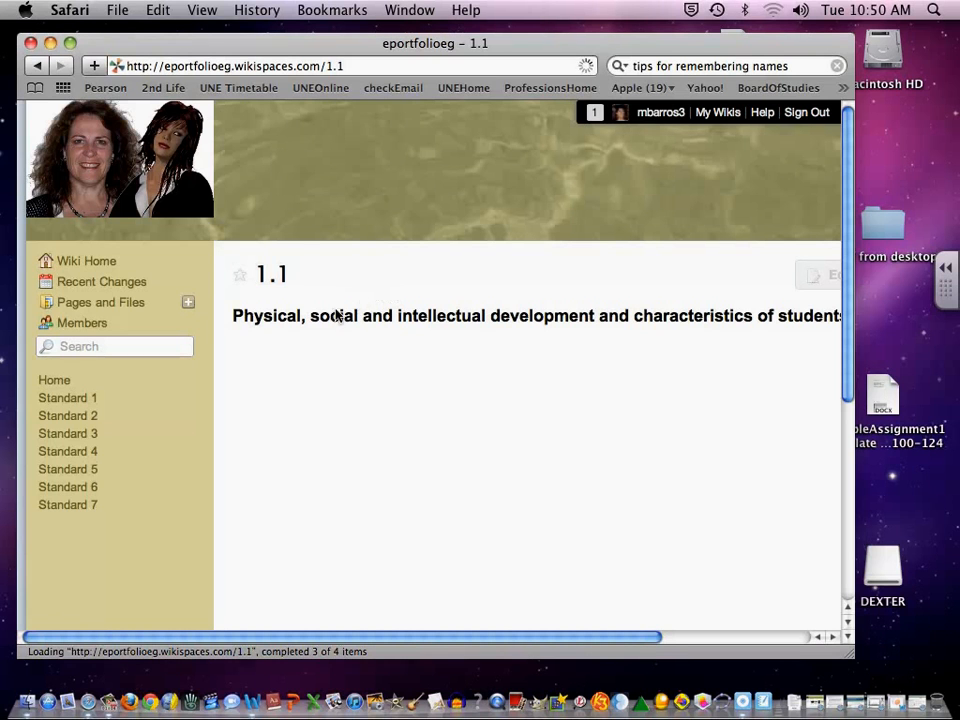
# Browse the portfolio's Home, Standard 2 and Standard 4 pages, and return to Standard 2
pyautogui.click(58, 386)
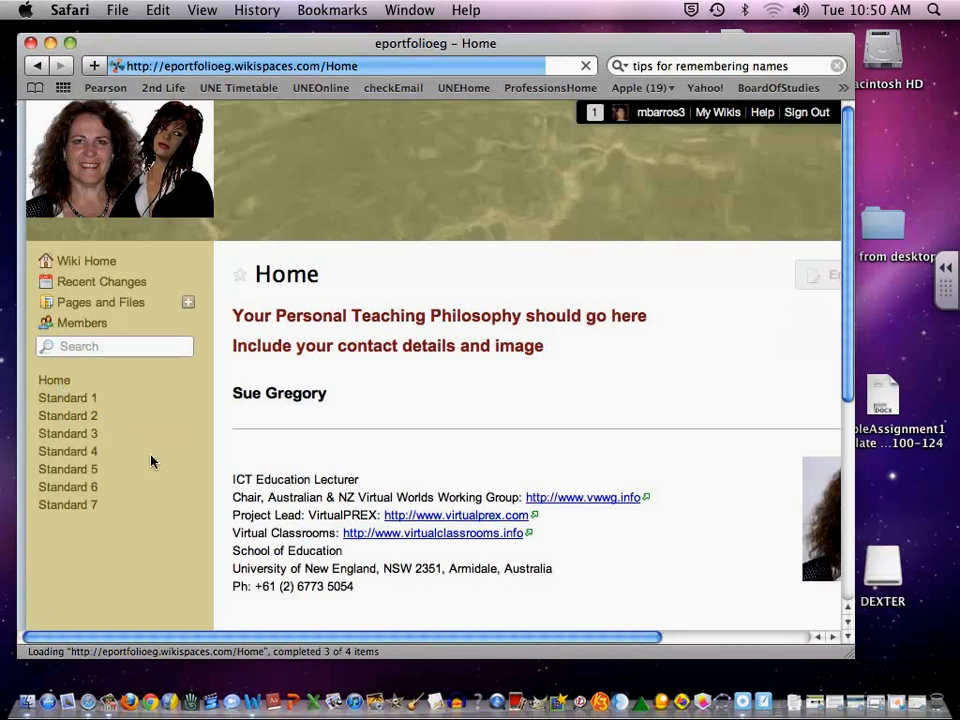
pyautogui.click(86, 418)
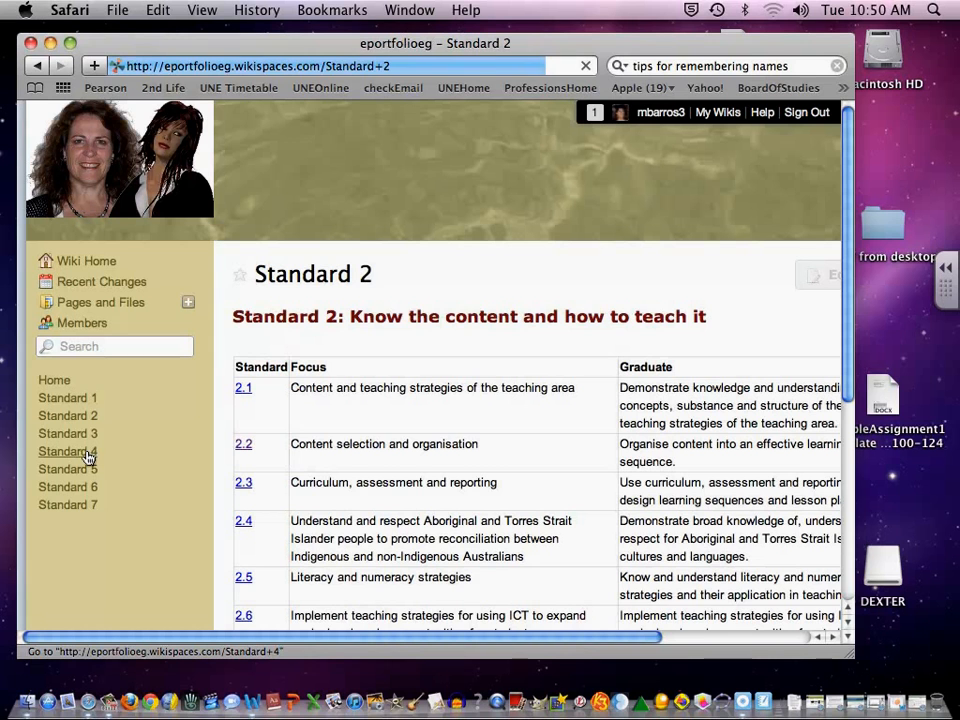
pyautogui.click(87, 455)
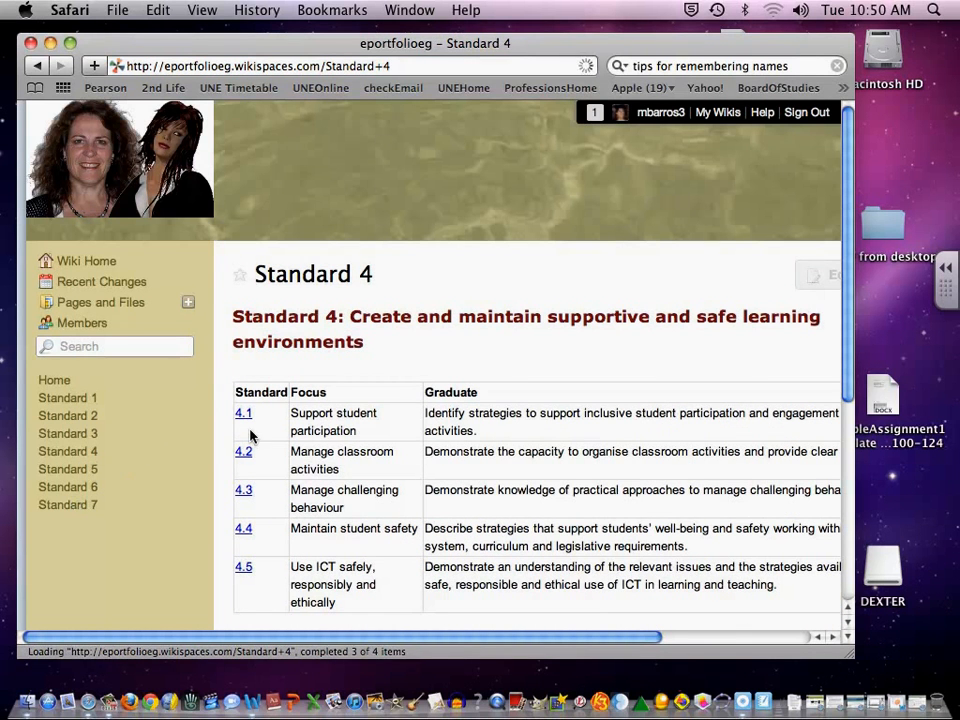
pyautogui.scroll(-5, 201, 398)
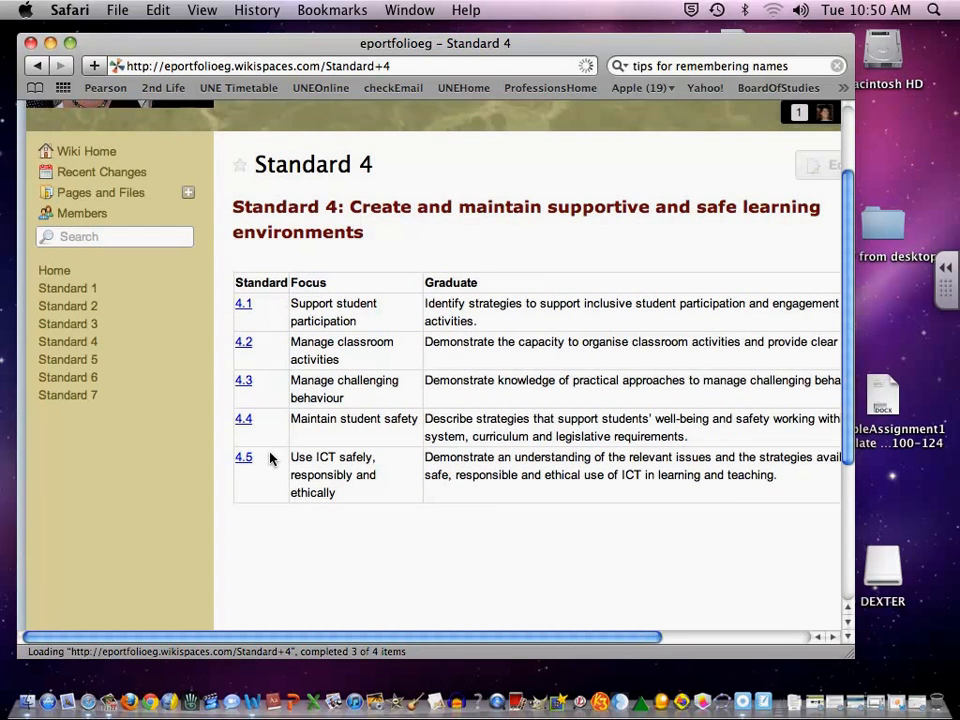
pyautogui.scroll(5, 269, 457)
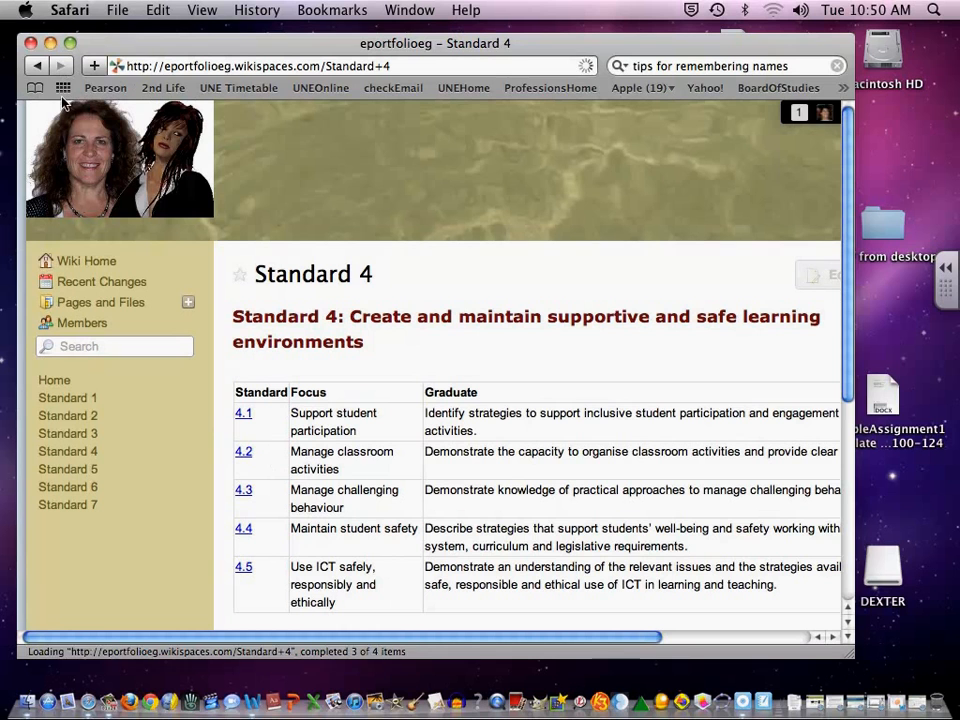
pyautogui.click(35, 68)
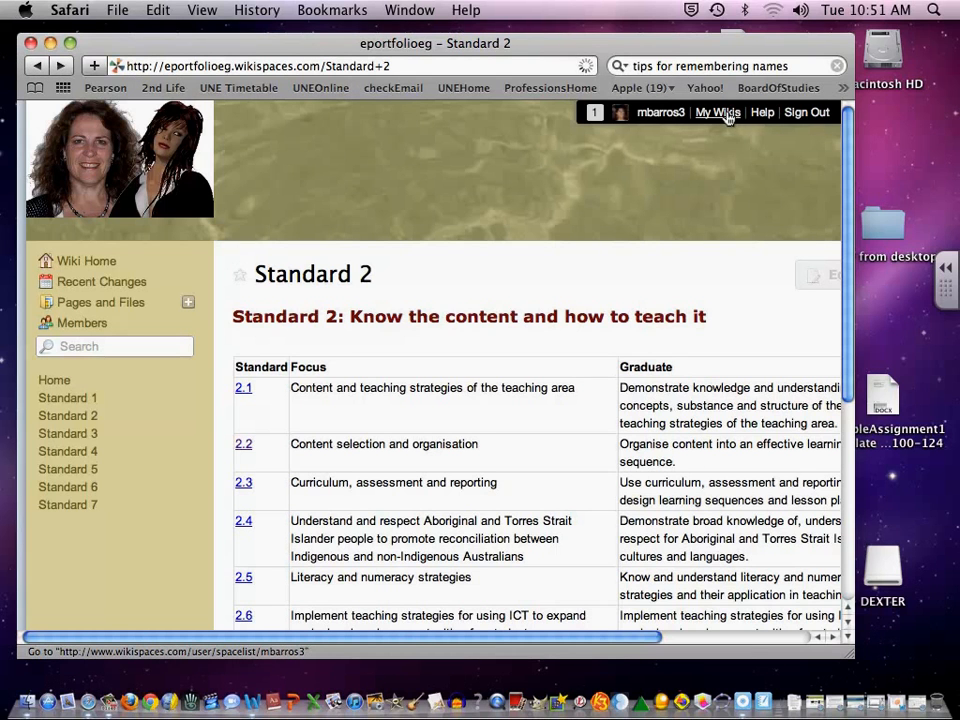
# Open the account dashboard and look through the Favorite Wikis list
pyautogui.moveTo(722, 116)
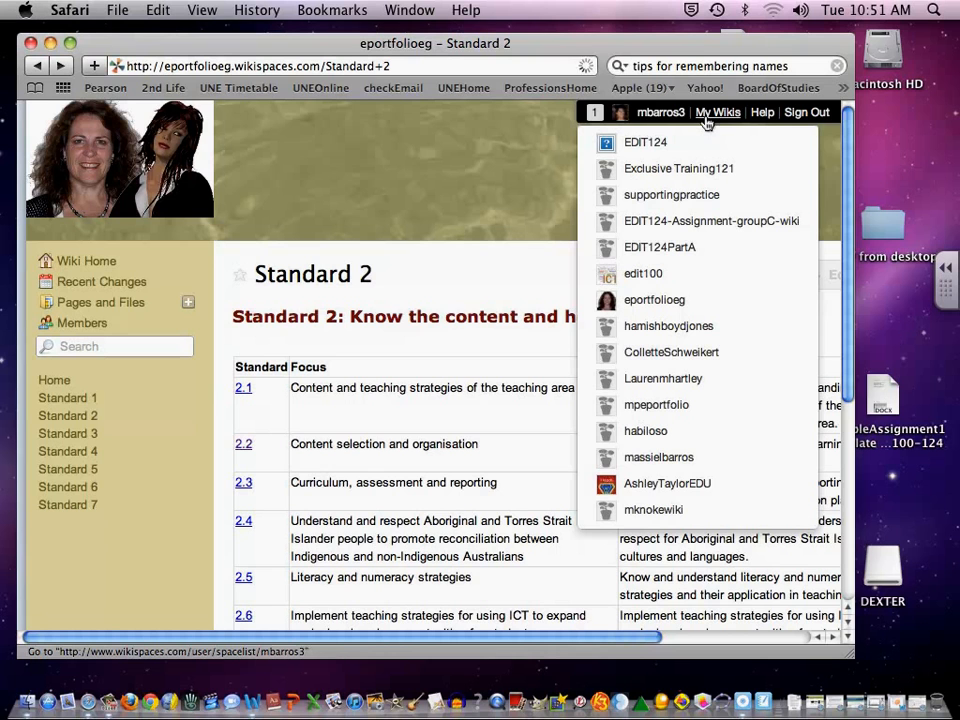
pyautogui.click(645, 118)
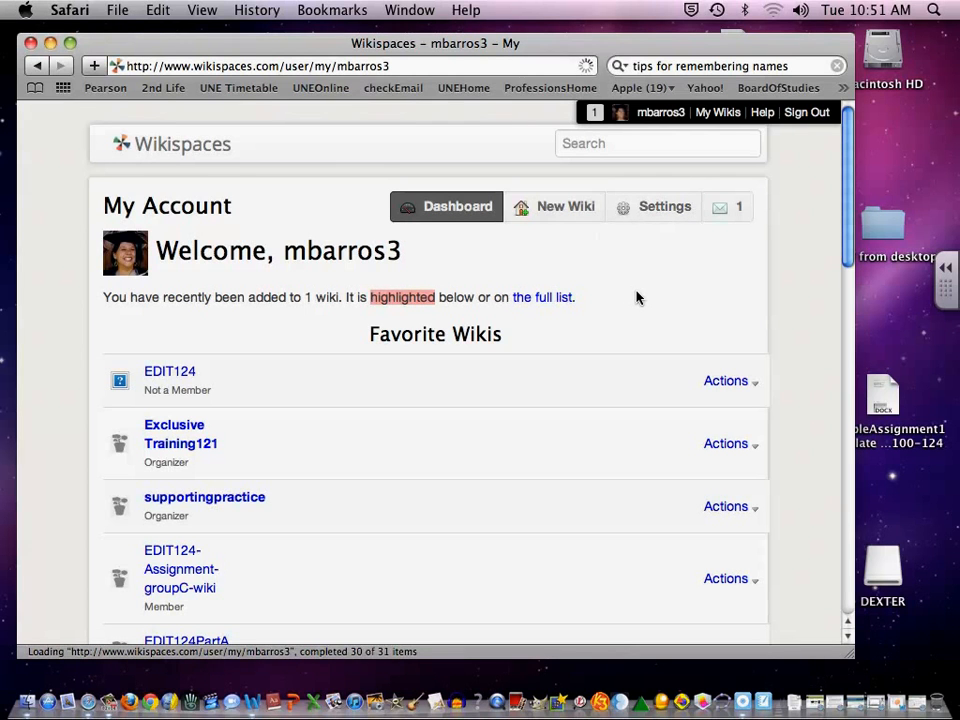
pyautogui.scroll(-2, 637, 297)
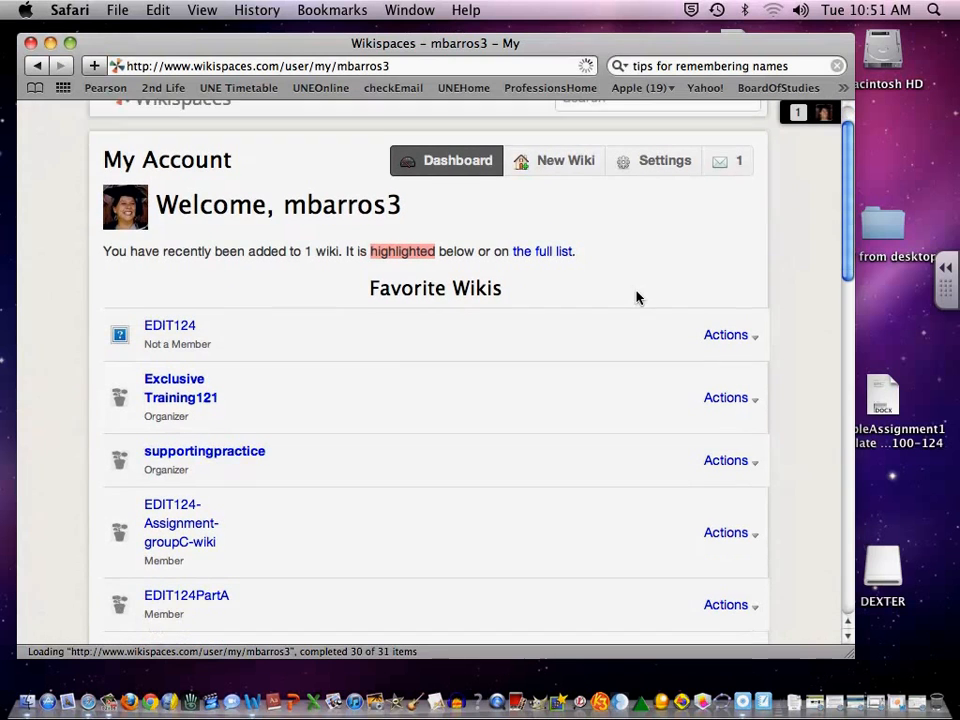
pyautogui.scroll(-1, 637, 297)
pyautogui.scroll(-1, 606, 270)
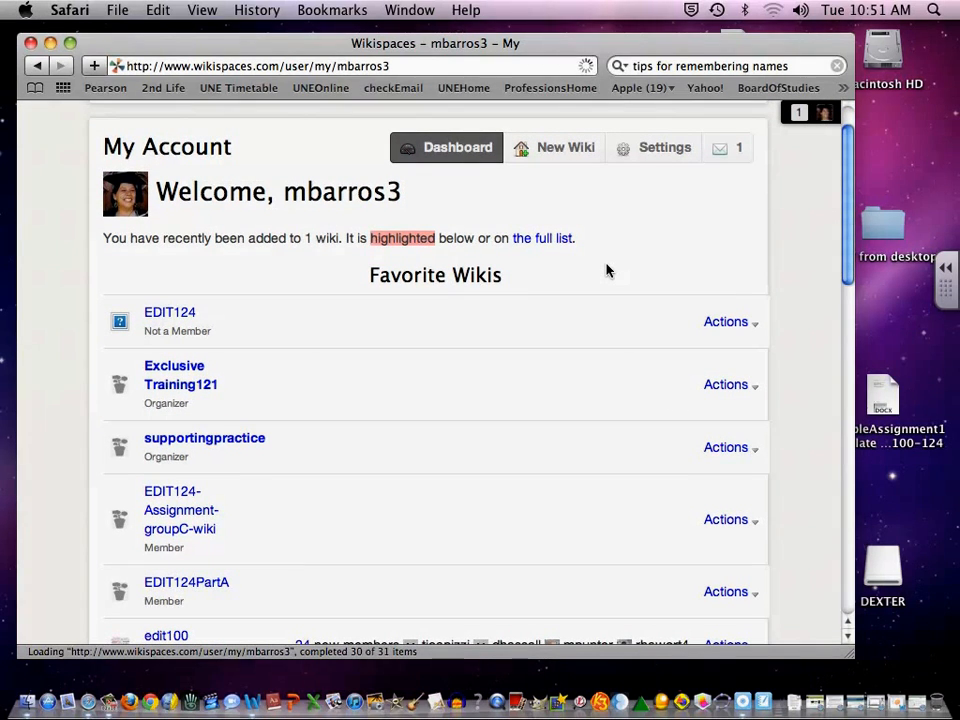
pyautogui.scroll(-5, 606, 270)
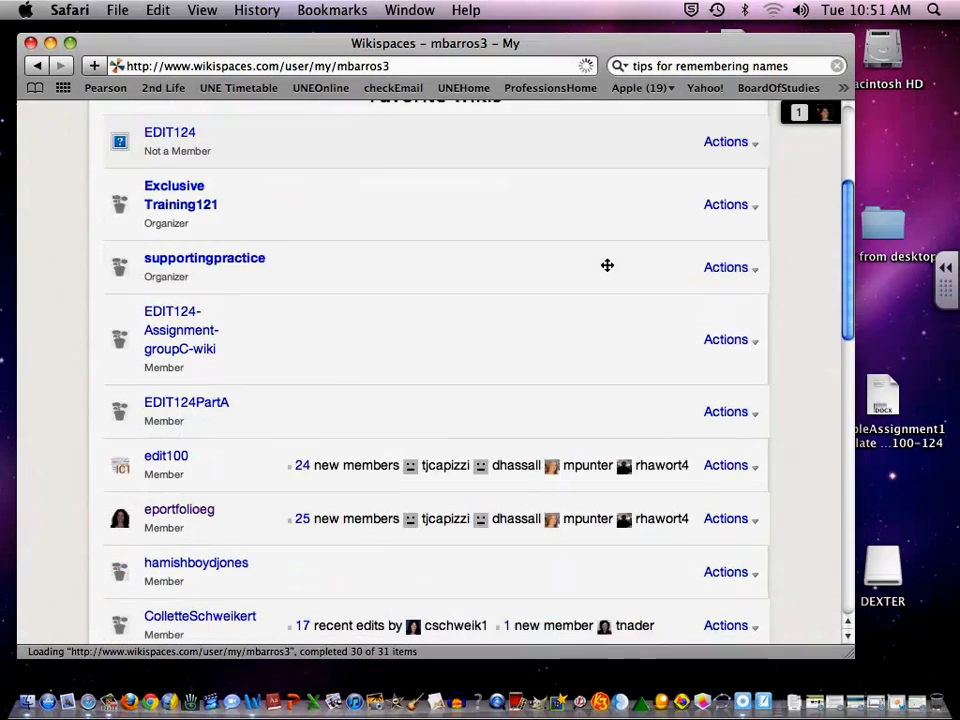
pyautogui.scroll(-15, 607, 265)
pyautogui.scroll(20, 607, 265)
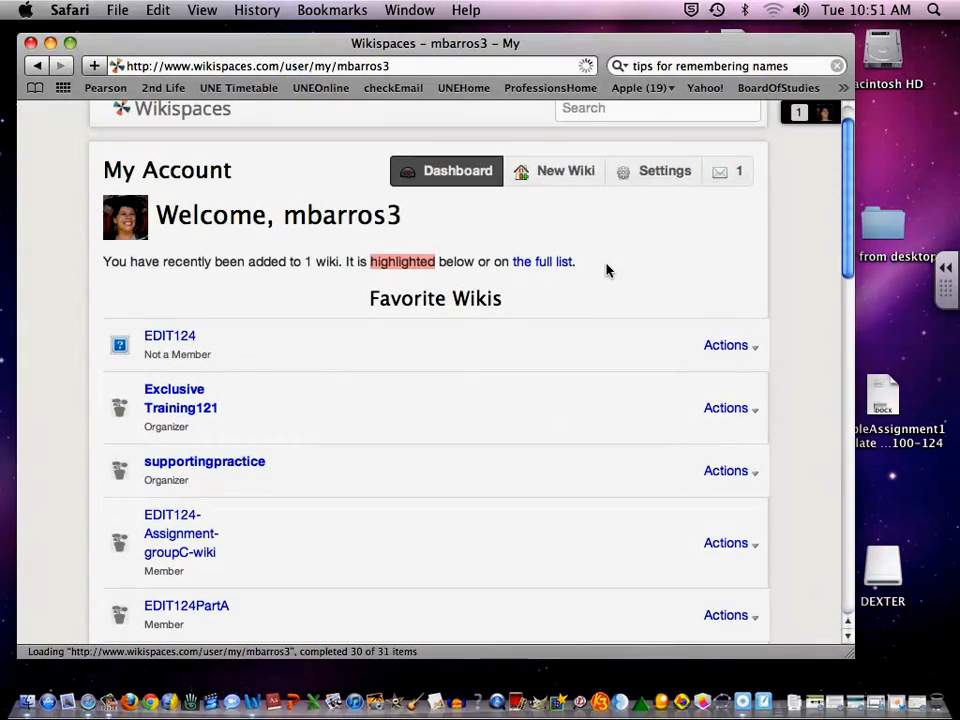
pyautogui.scroll(2, 606, 270)
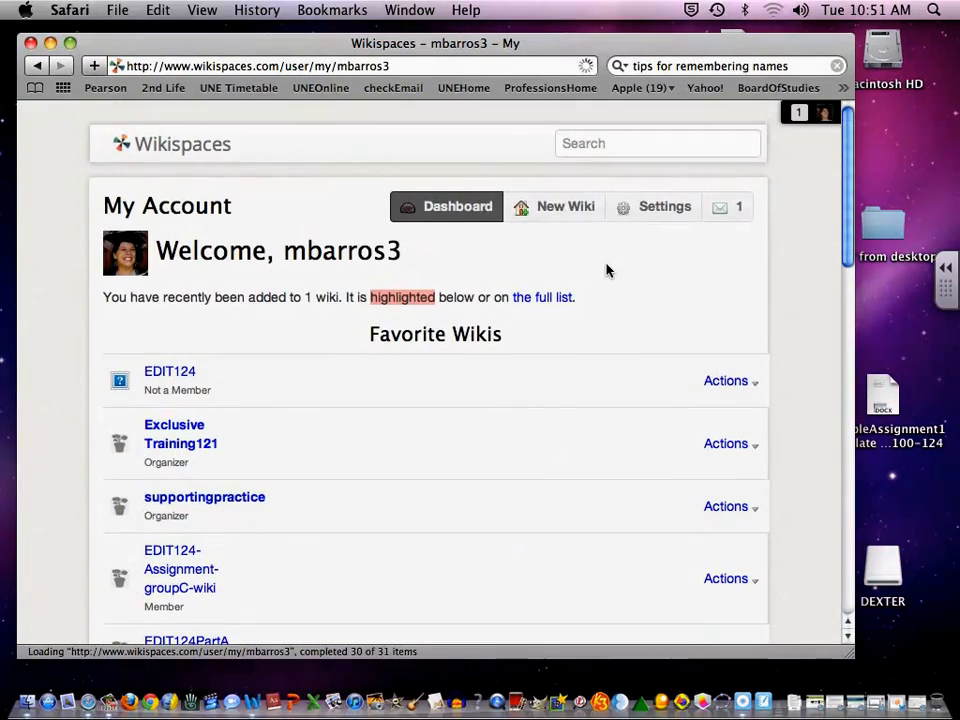
# Start making a new wiki with Personal as the industry and continue to its naming details
pyautogui.click(553, 207)
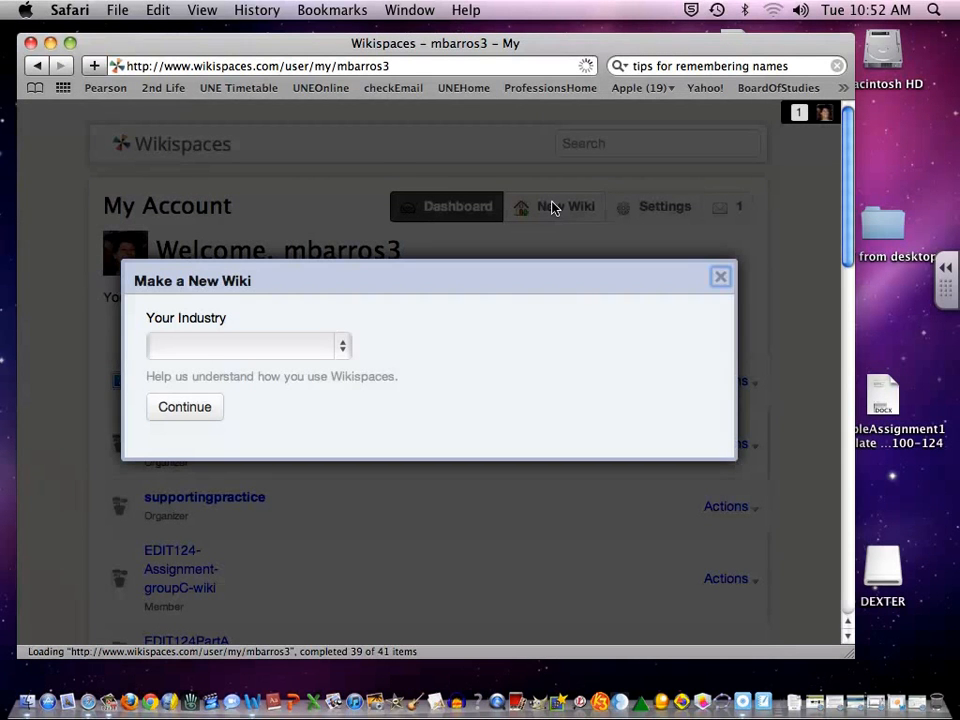
pyautogui.click(340, 350)
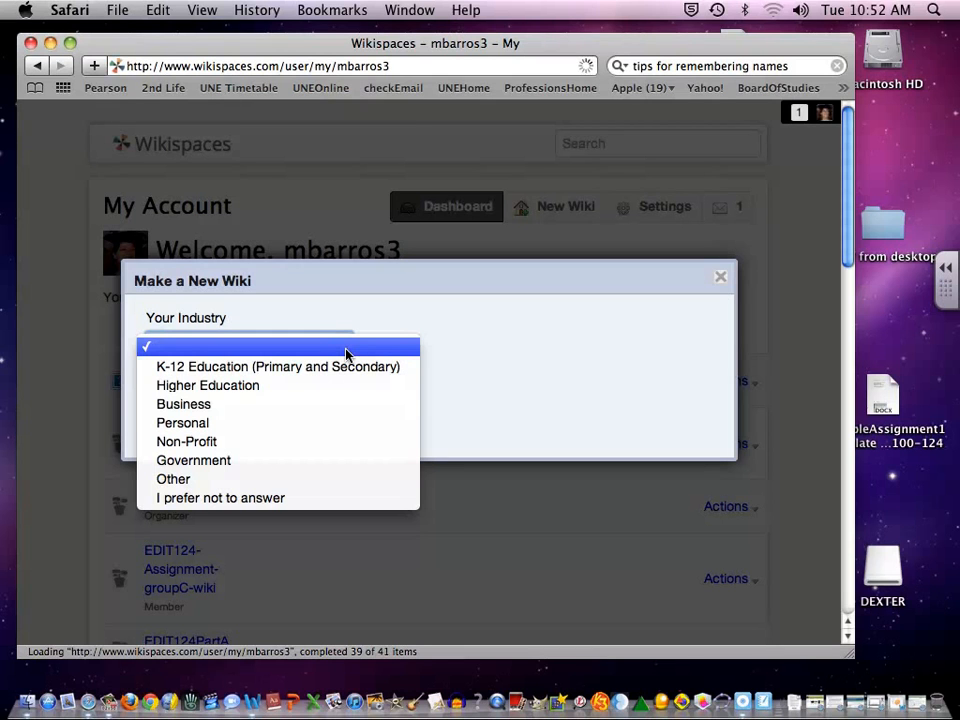
pyautogui.click(215, 424)
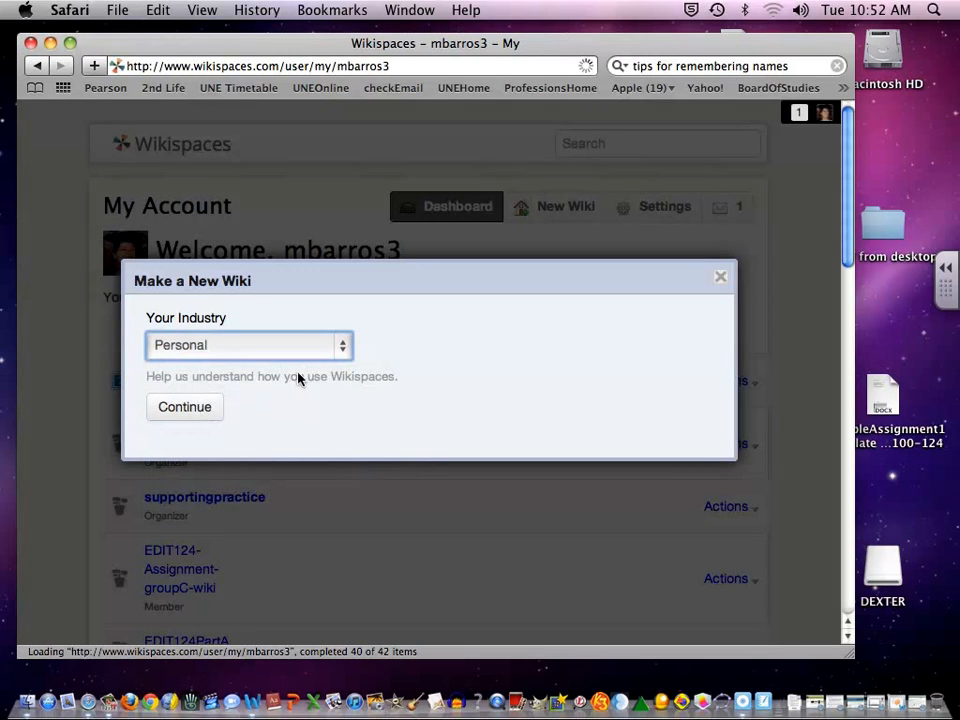
pyautogui.click(341, 354)
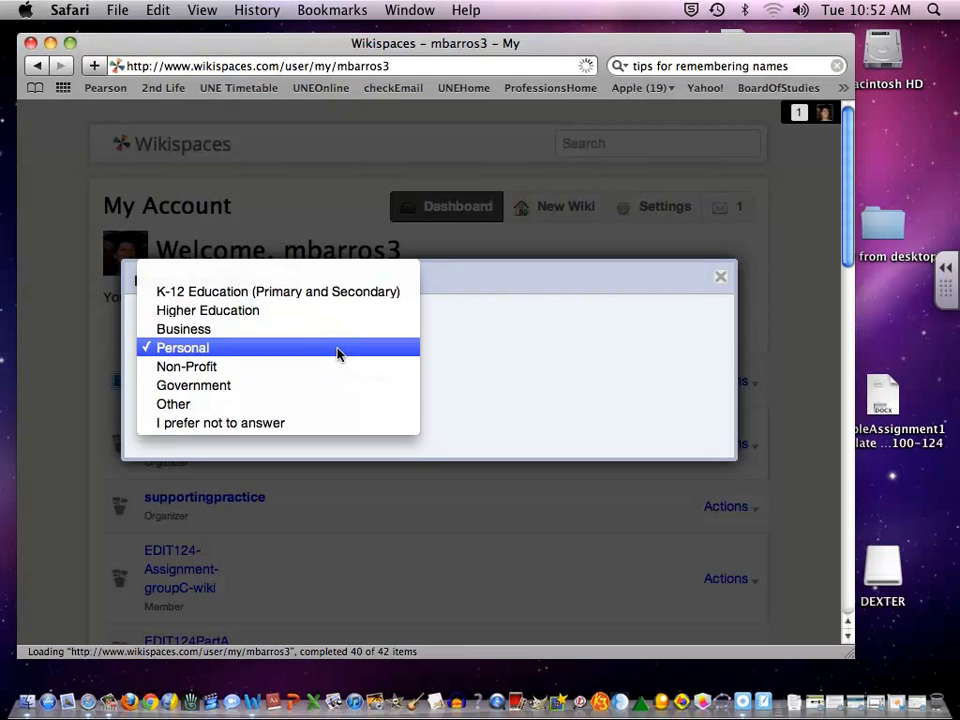
pyautogui.click(337, 349)
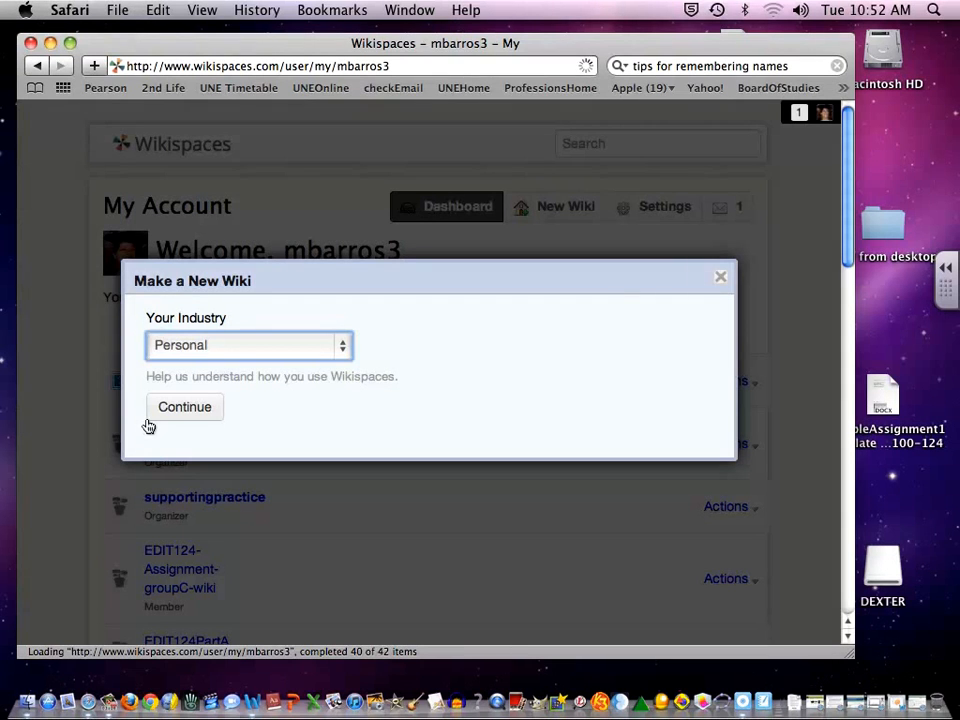
pyautogui.click(184, 414)
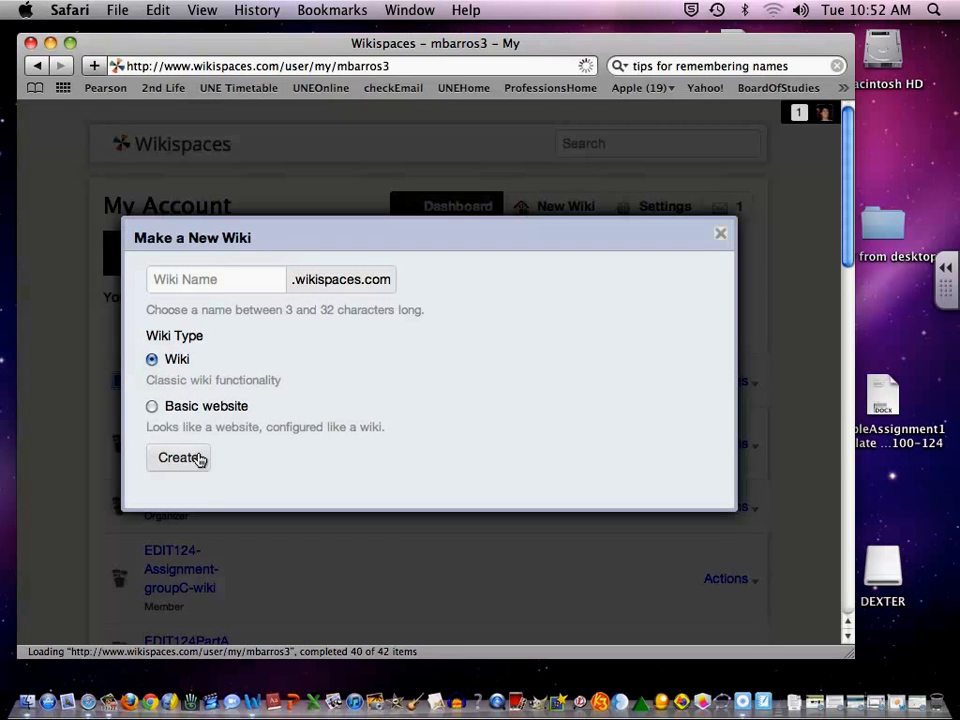
# Set the wiki type to Basic website and try to create the wiki with the name yoda
pyautogui.click(152, 407)
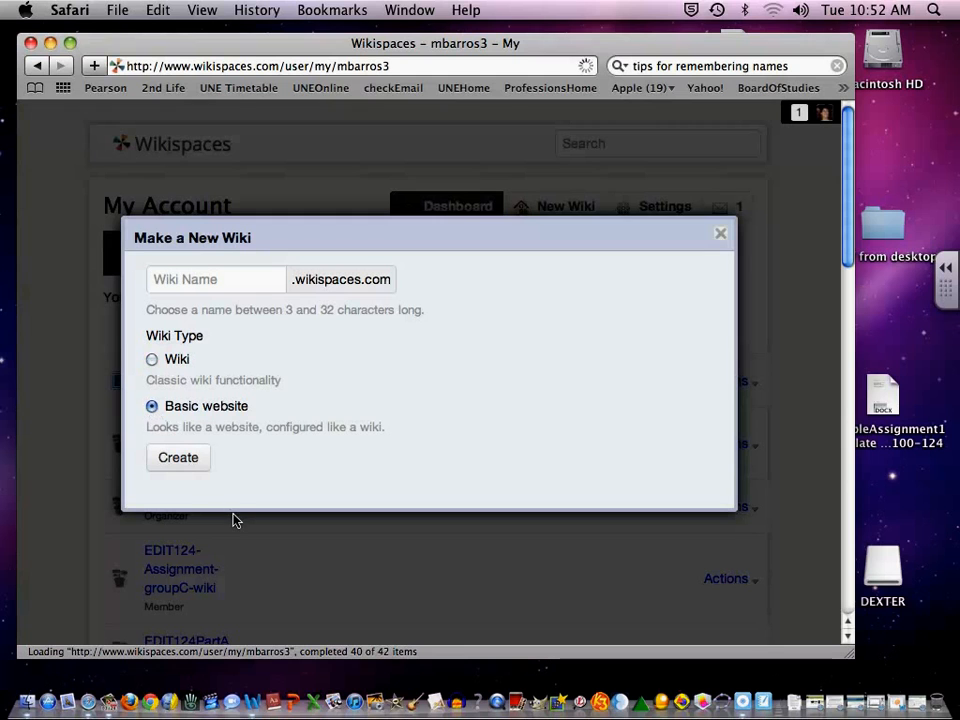
pyautogui.click(228, 273)
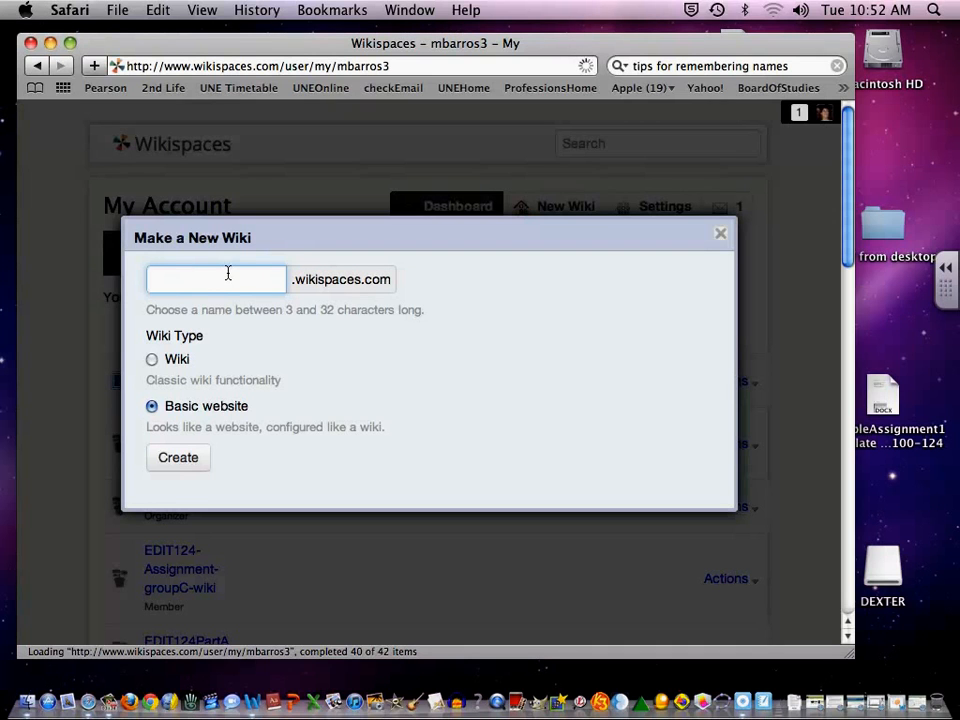
pyautogui.write('yoda')
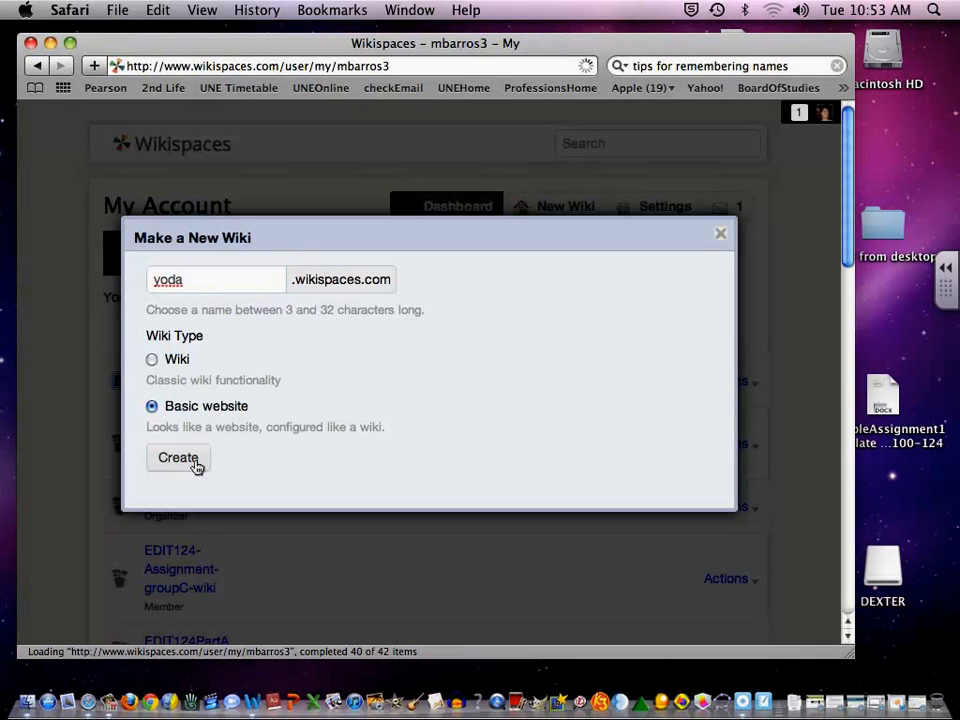
pyautogui.click(196, 467)
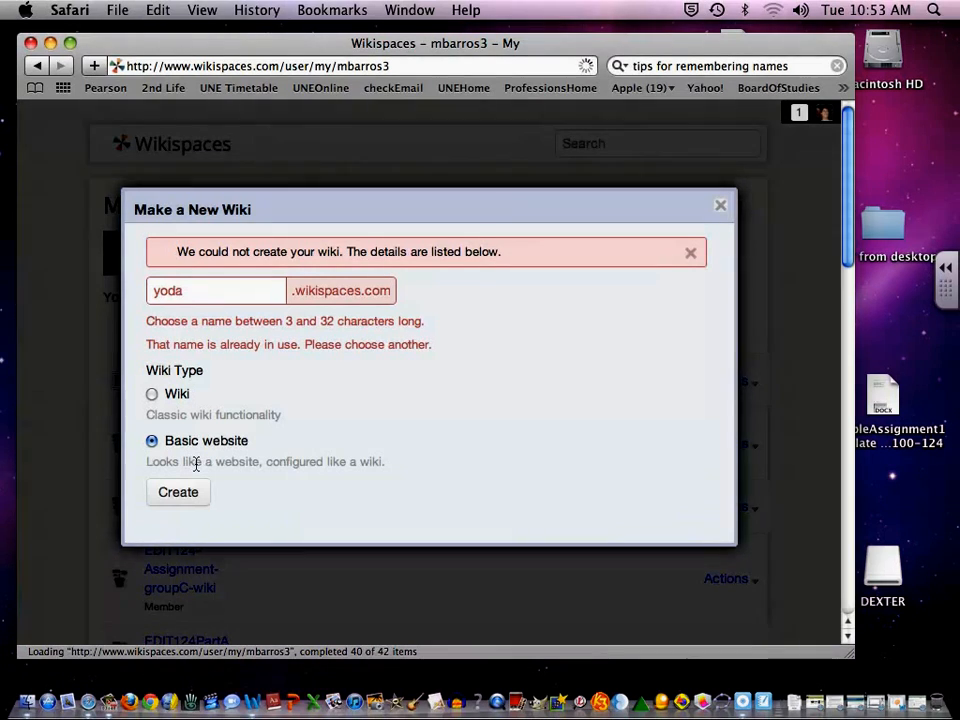
# Try to create the wiki with the name ob1
pyautogui.moveTo(191, 287); pyautogui.dragTo(136, 289)
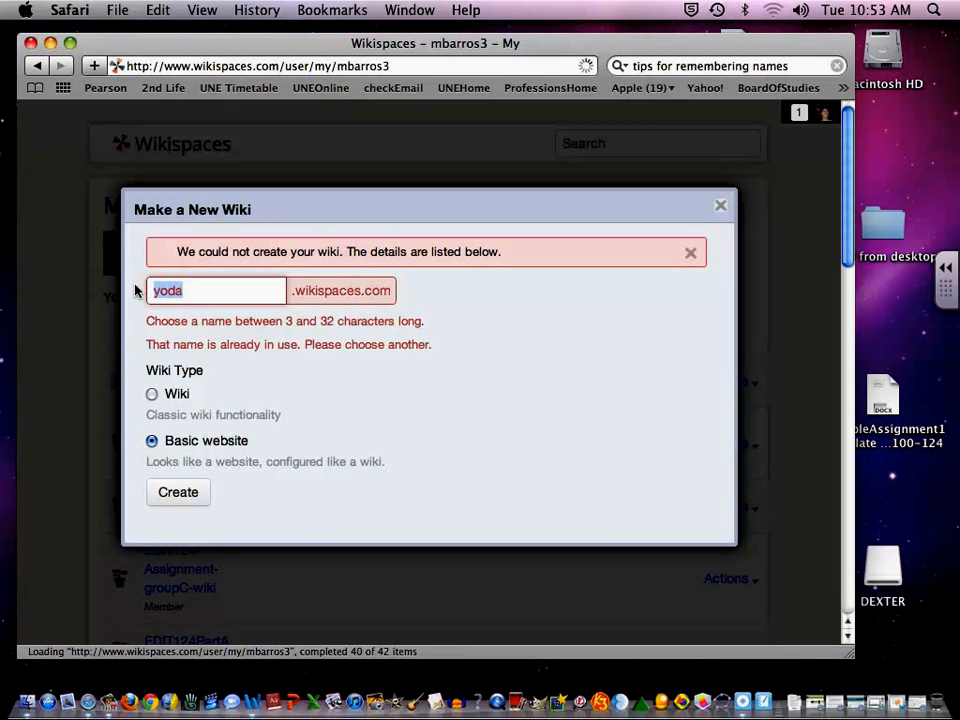
pyautogui.write('ob1')
pyautogui.click(184, 497)
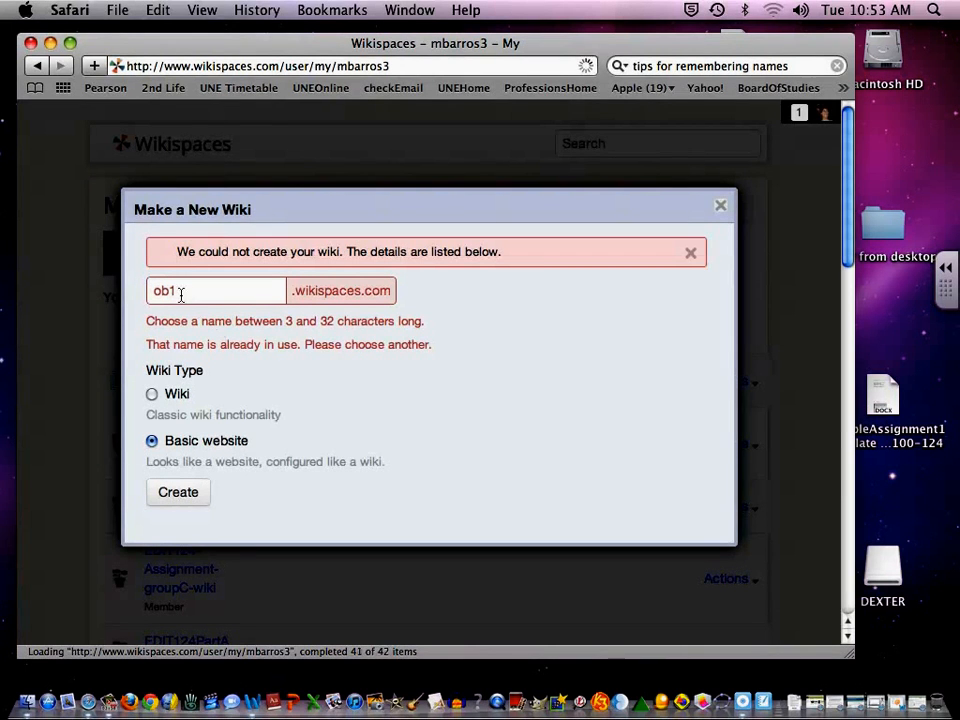
# Create the wiki with the name yoda2013, end its welcome tour and dismiss the welcome notice
pyautogui.moveTo(180, 296); pyautogui.dragTo(120, 293)
pyautogui.write('yo')
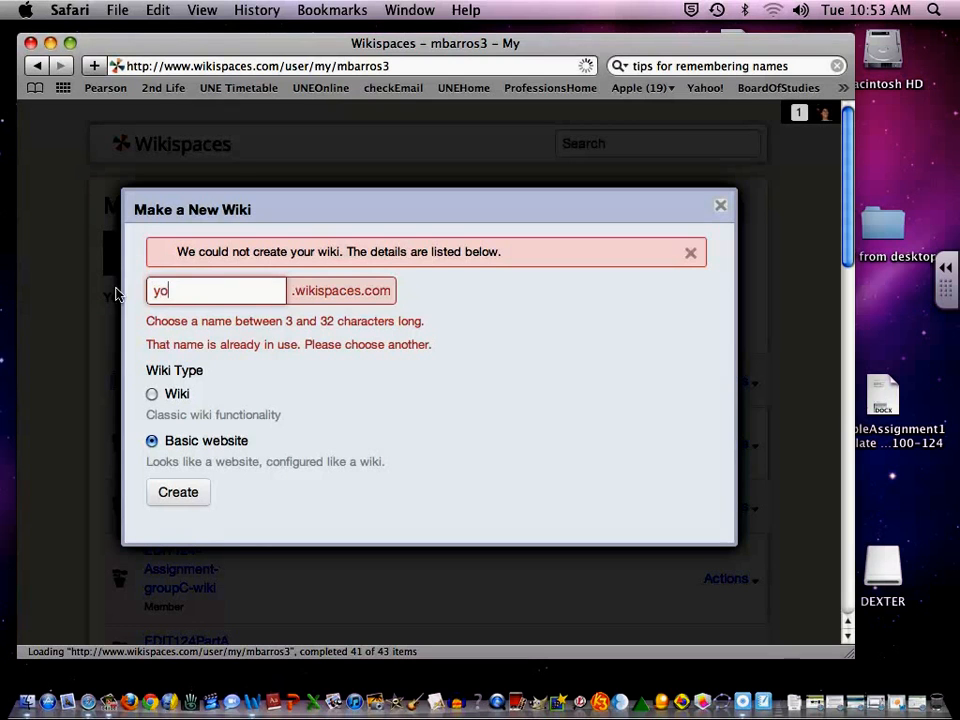
pyautogui.write('da2013')
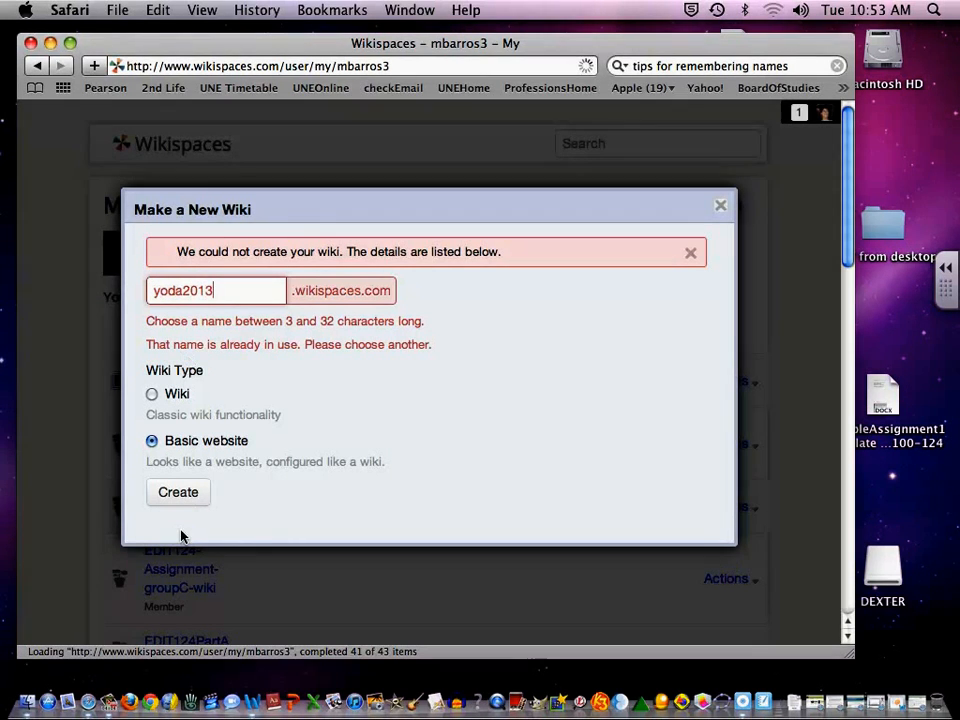
pyautogui.click(202, 497)
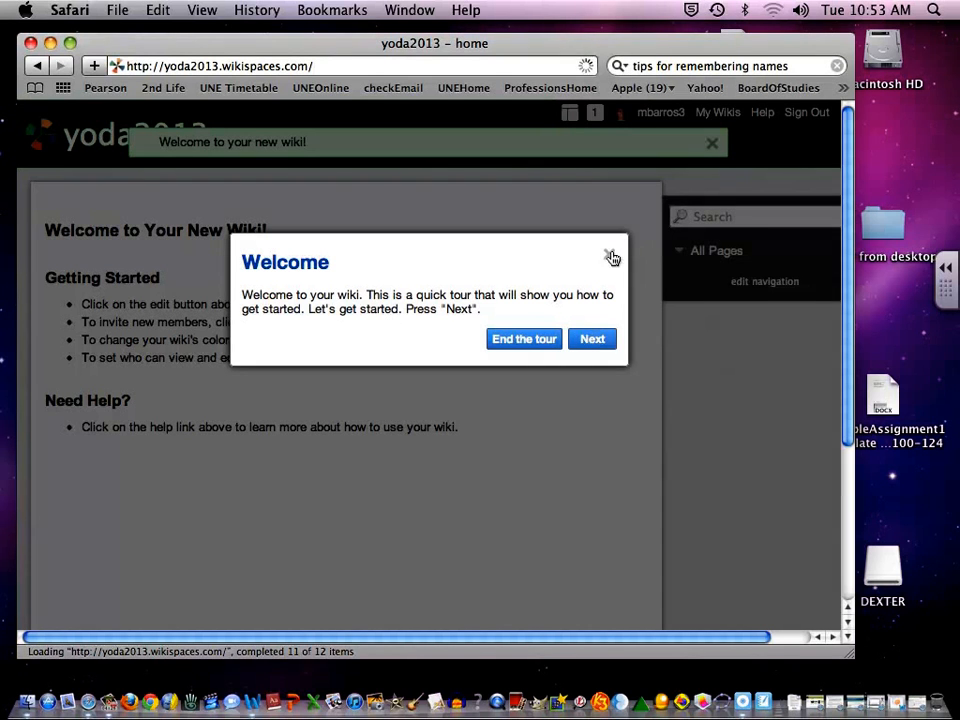
pyautogui.click(524, 340)
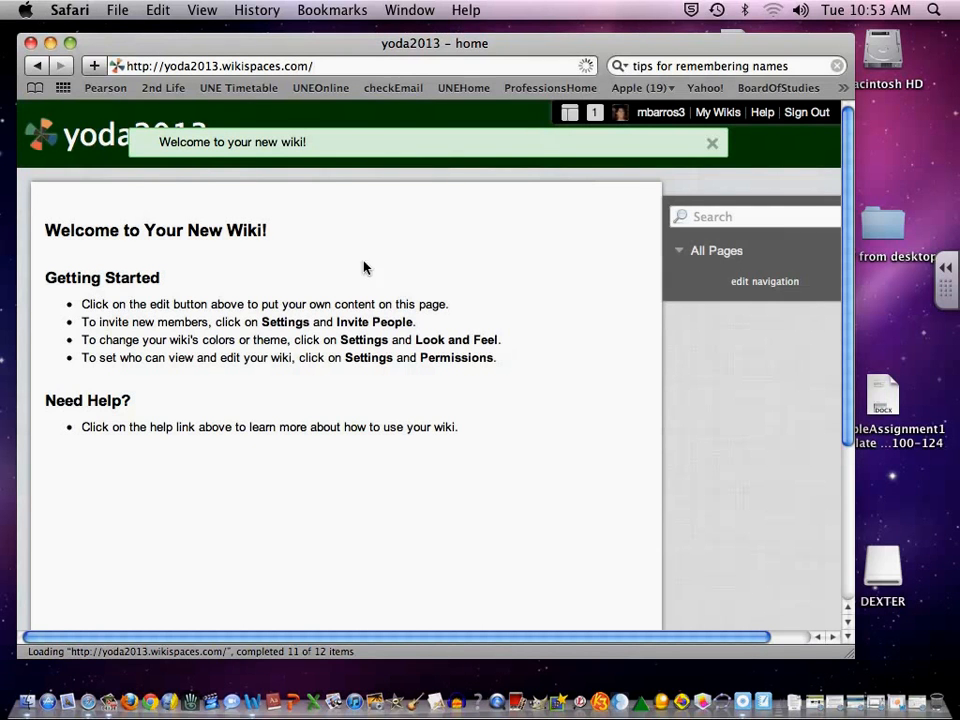
pyautogui.click(91, 141)
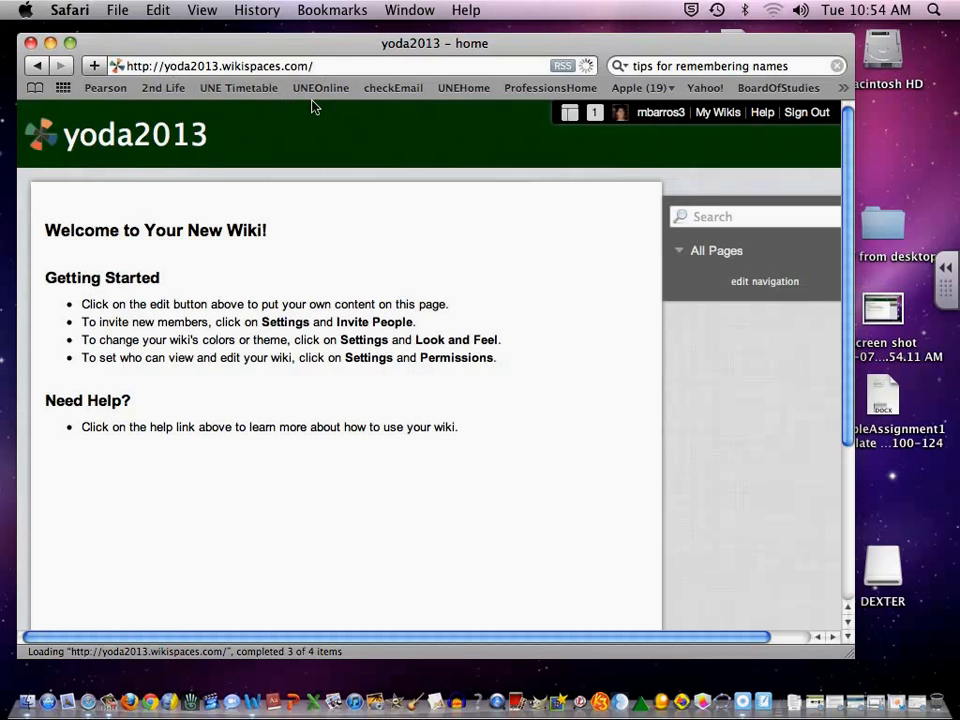
# Open the wiki's navigation page for editing and replace the Include navigation block with an "About Me" line
pyautogui.click(745, 284)
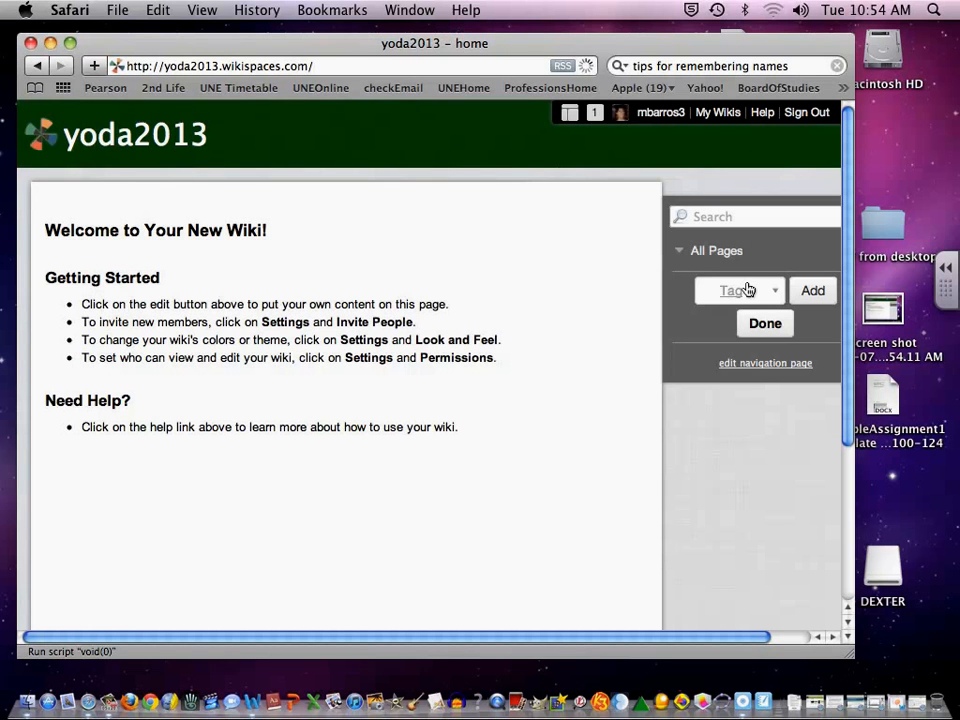
pyautogui.click(766, 366)
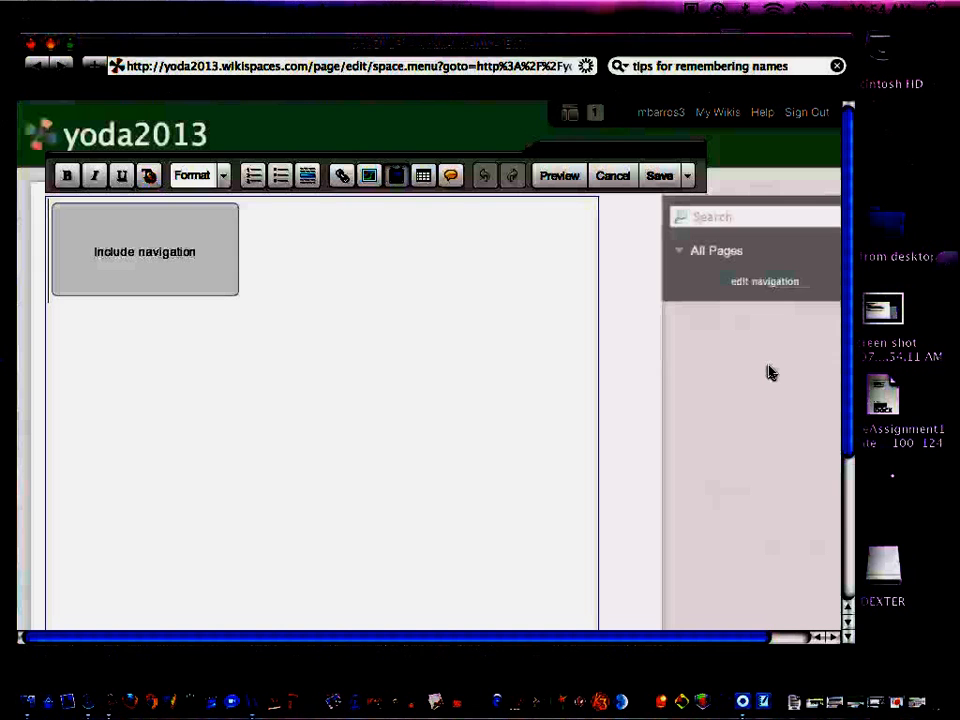
pyautogui.write('bout me')
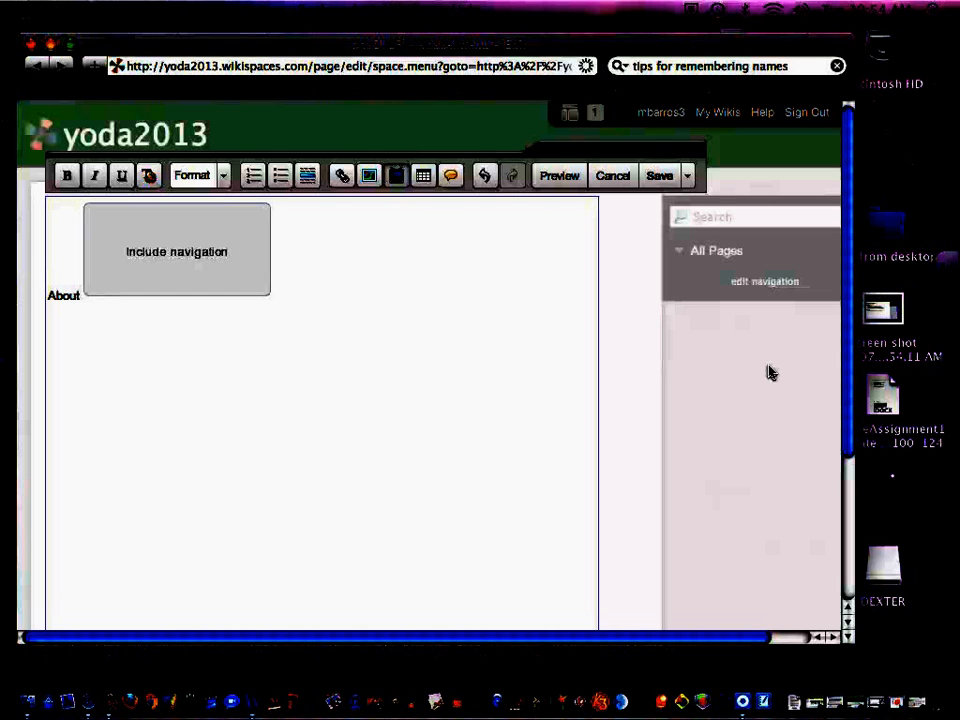
pyautogui.press('BackSpace')
pyautogui.press('BackSpace')
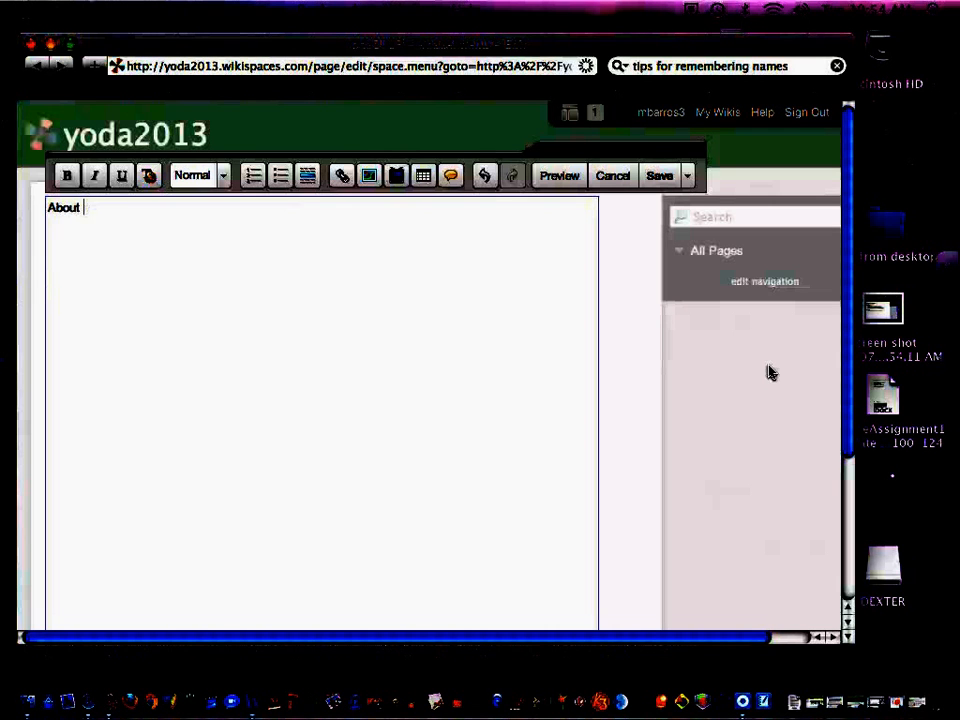
pyautogui.write('Me')
pyautogui.press('Return')
# Add the lines Standard 1, Standard 2 and Standard 3 below About Me, each as its own paragraph
pyautogui.write('Standard')
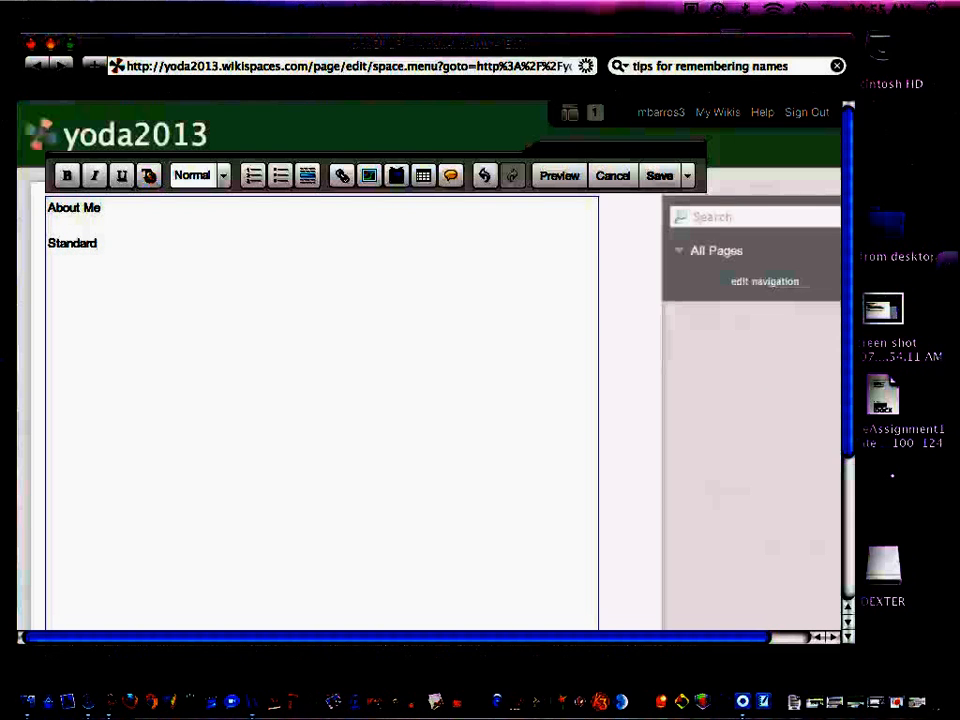
pyautogui.write(' 1')
pyautogui.press('Return')
pyautogui.write('Standard')
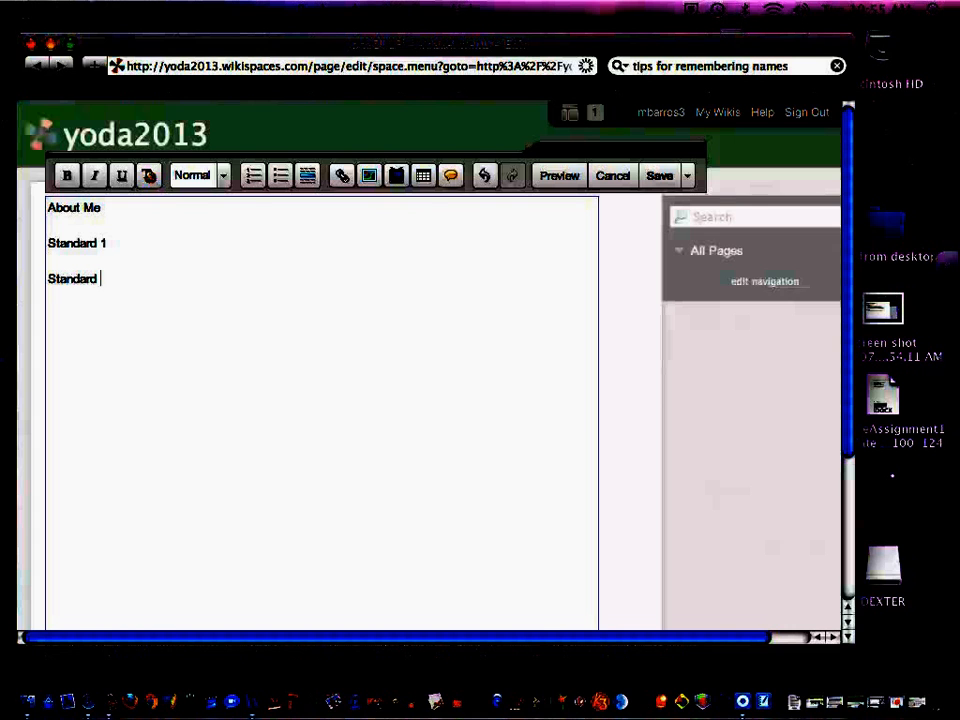
pyautogui.write(' 2')
pyautogui.press('Return')
pyautogui.write('Standard 3')
pyautogui.press('Return')
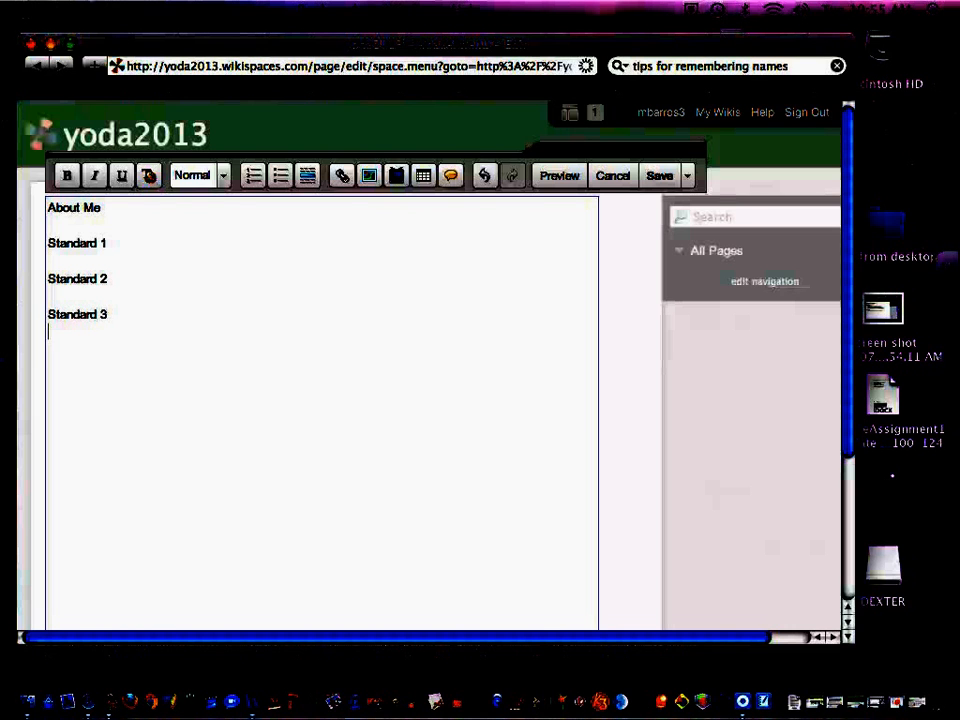
# Continue the navigation list with separate lines for Standard 4, Standard 5 and Standard 6
pyautogui.write('Standard ')
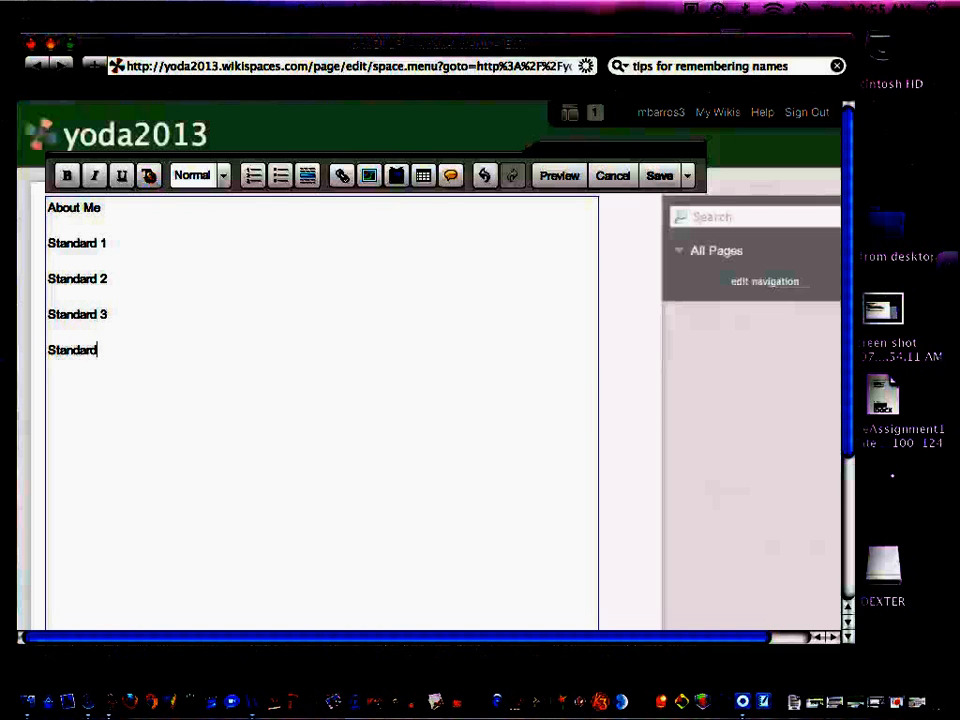
pyautogui.write('4')
pyautogui.press('Return')
pyautogui.write('Sta')
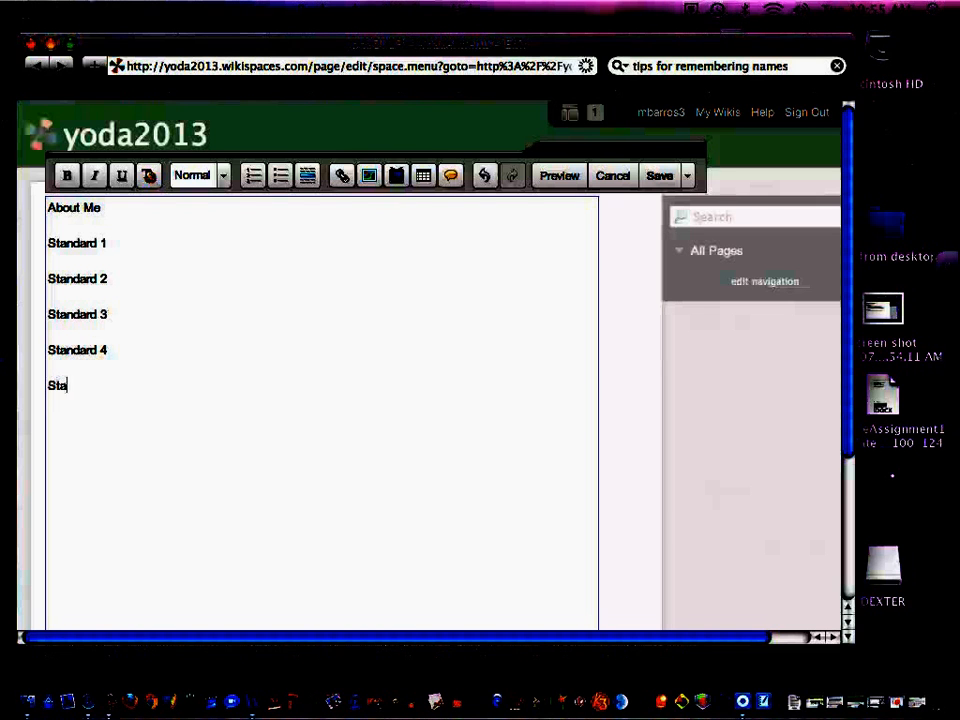
pyautogui.write('ndard')
pyautogui.write(' 5')
pyautogui.press('Return')
pyautogui.write('St')
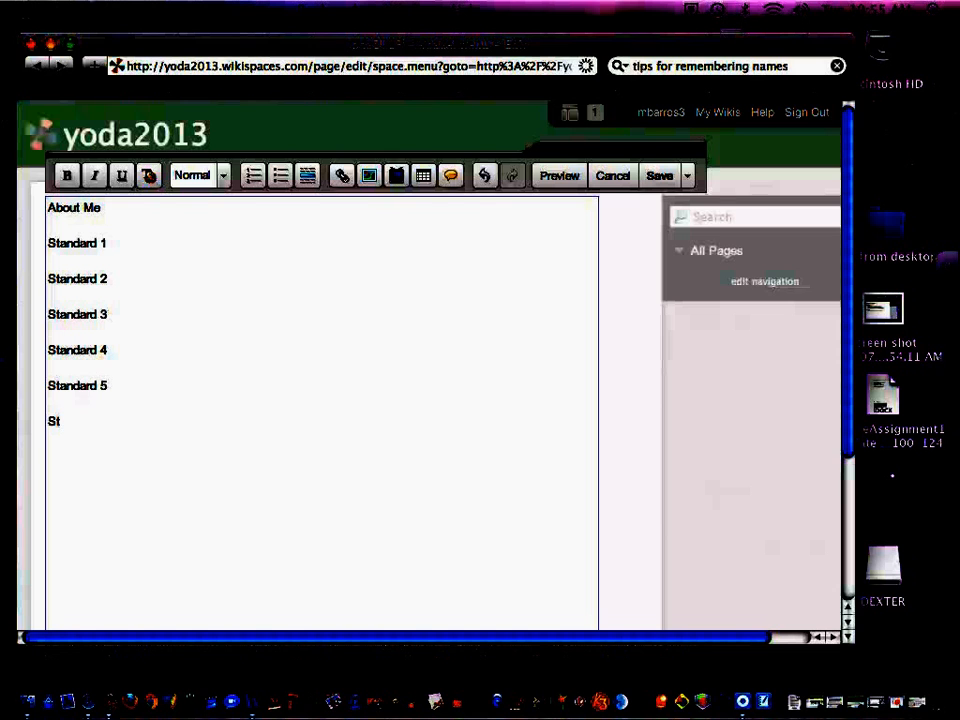
pyautogui.write('andards')
pyautogui.press('BackSpace')
pyautogui.write('6')
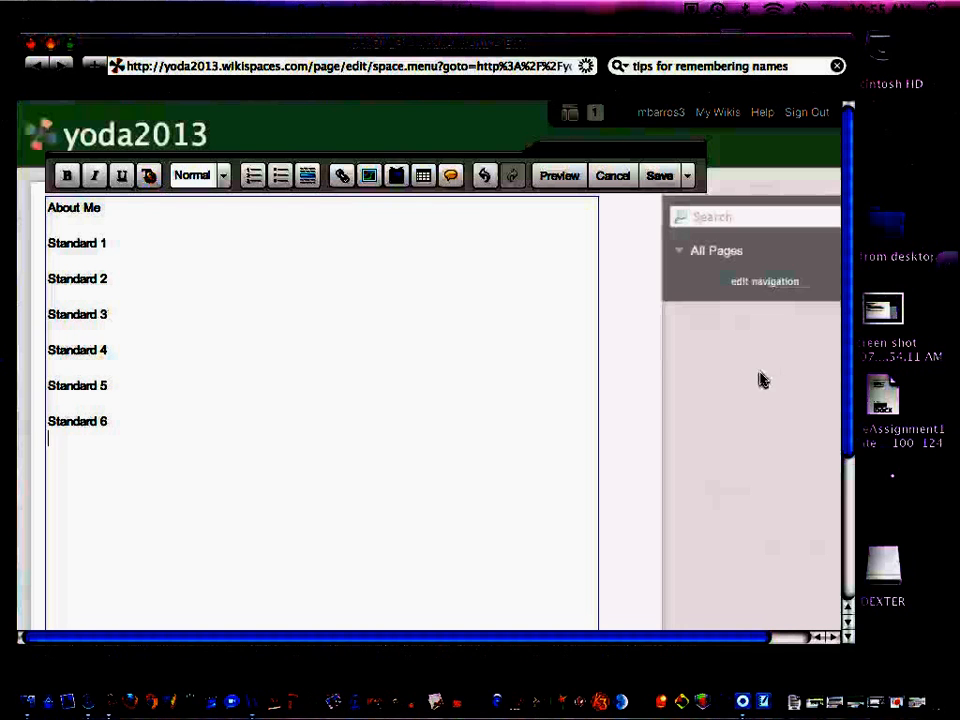
pyautogui.moveTo(97, 422); pyautogui.dragTo(49, 425)
pyautogui.press('super+c')
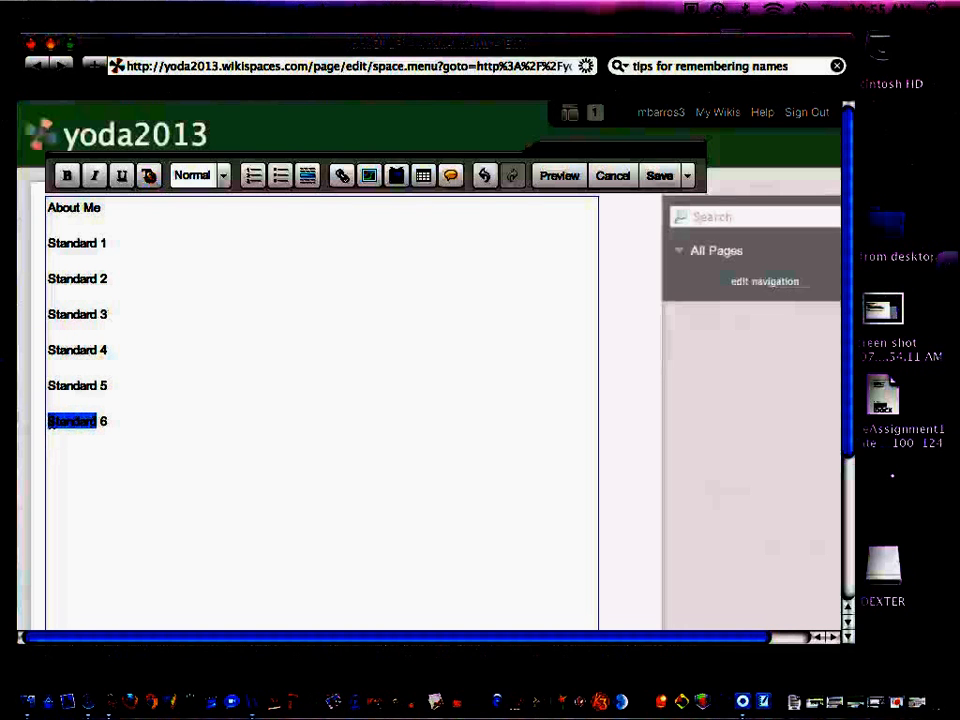
pyautogui.click(74, 455)
pyautogui.press('super+v')
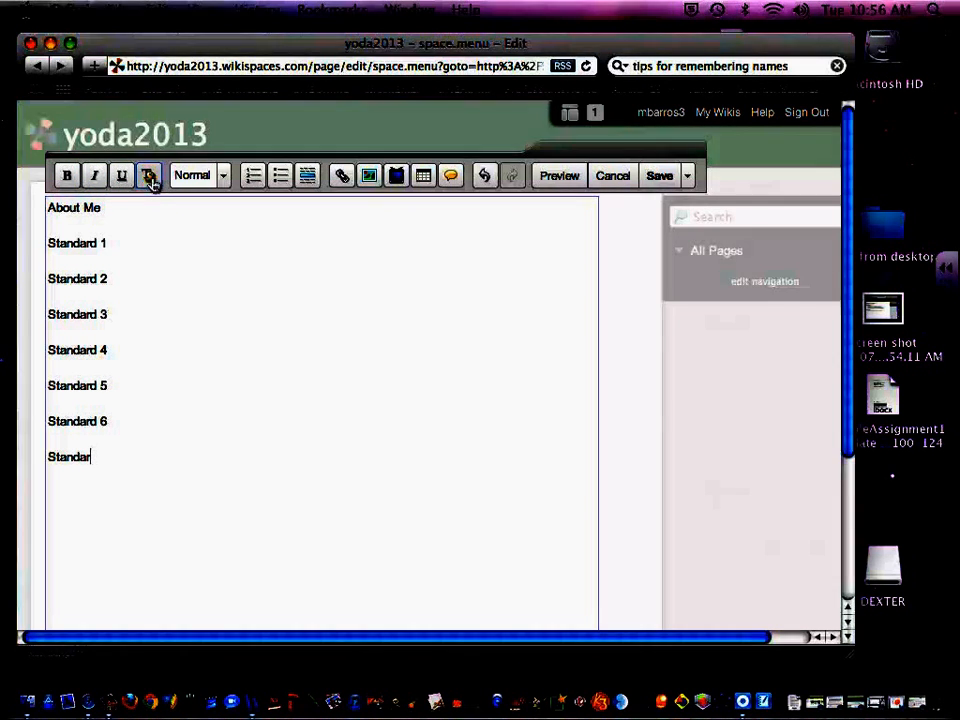
pyautogui.click(226, 180)
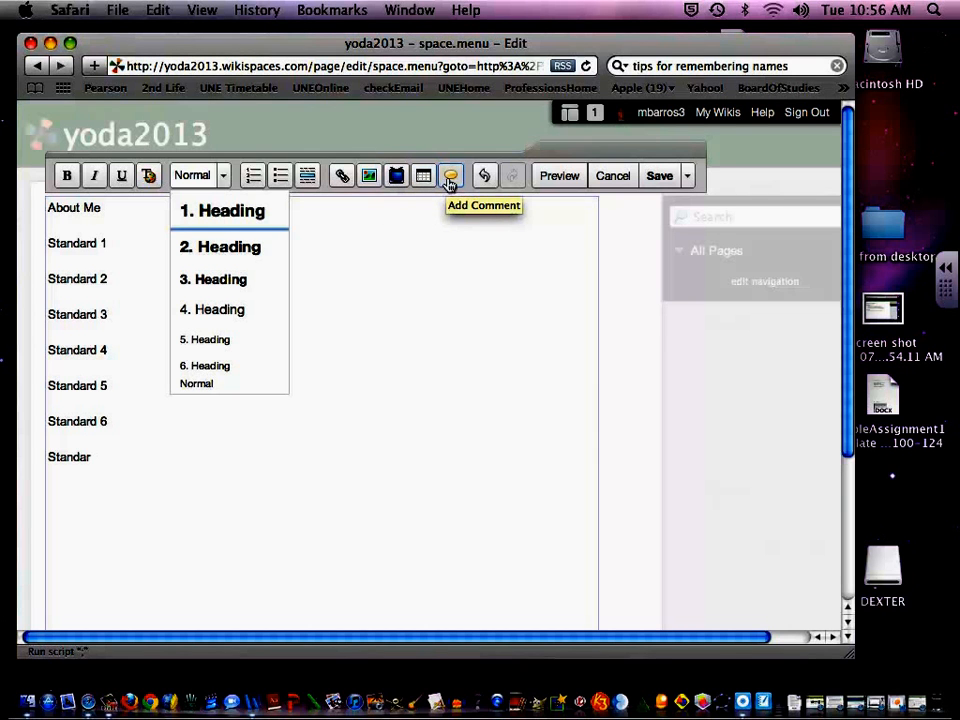
pyautogui.click(389, 302)
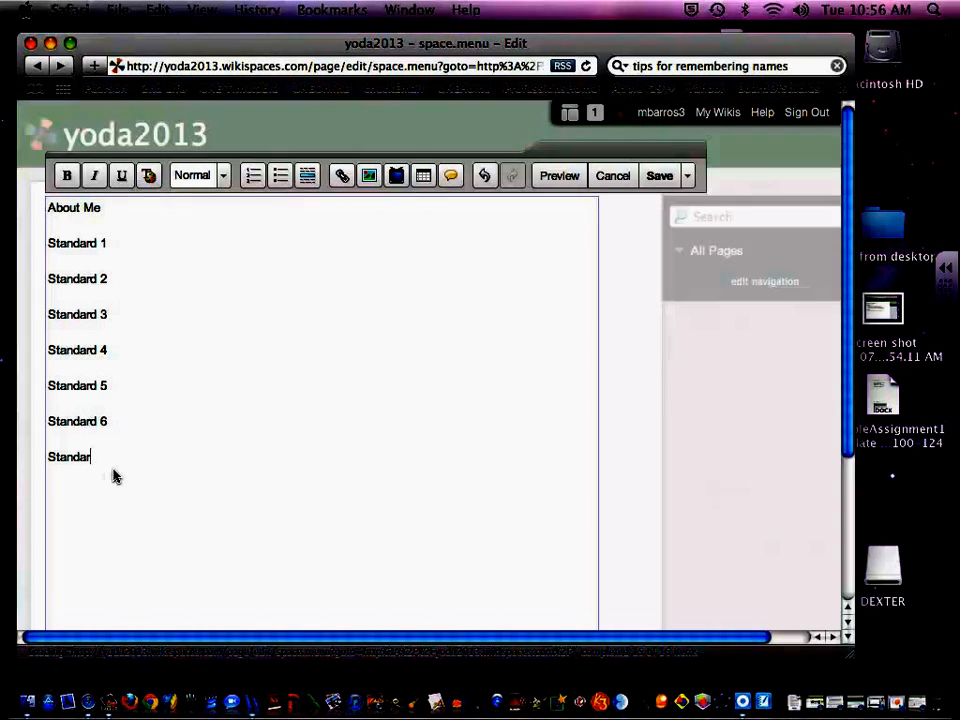
pyautogui.press('BackSpace')
pyautogui.press('BackSpace')
pyautogui.press('BackSpace')
pyautogui.press('BackSpace')
pyautogui.press('BackSpace')
pyautogui.press('BackSpace')
pyautogui.press('BackSpace')
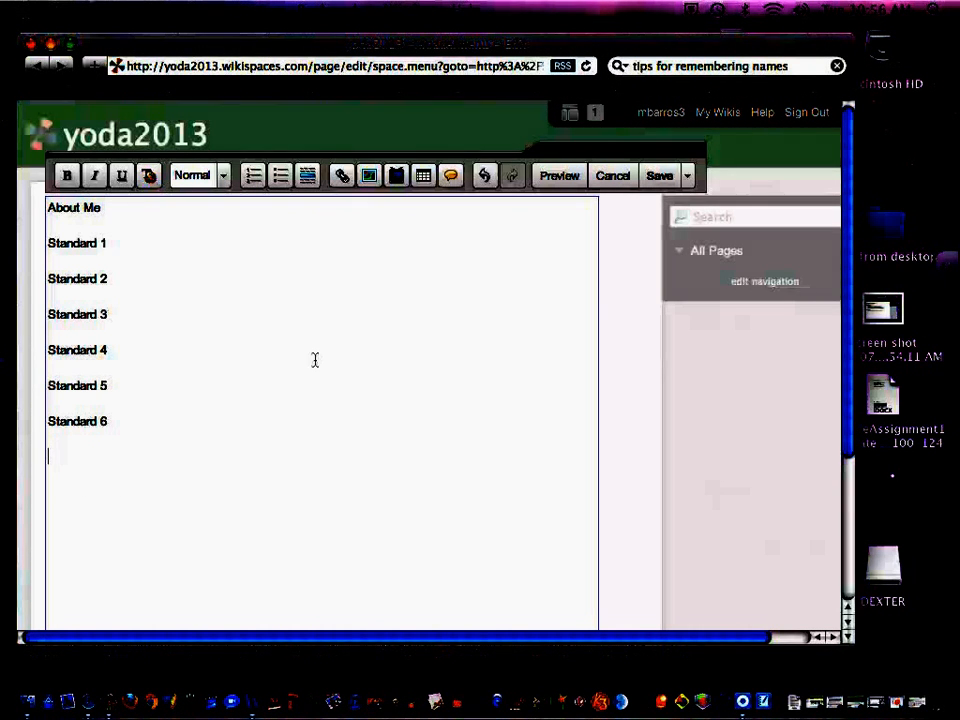
# Save the navigation page and show the wiki controls on the home page
pyautogui.click(659, 176)
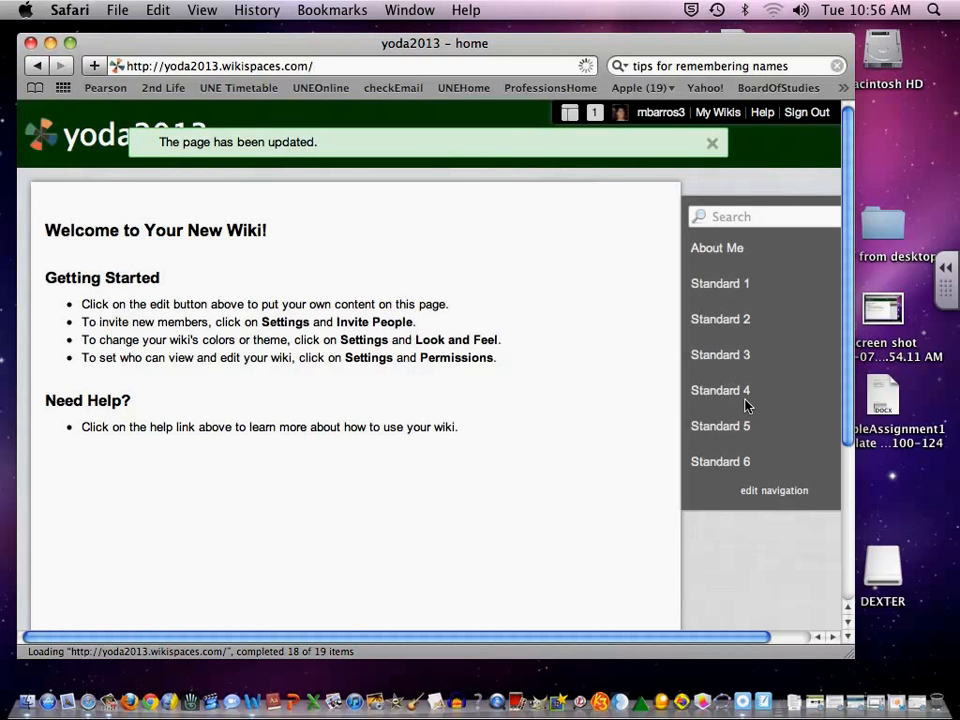
pyautogui.click(568, 116)
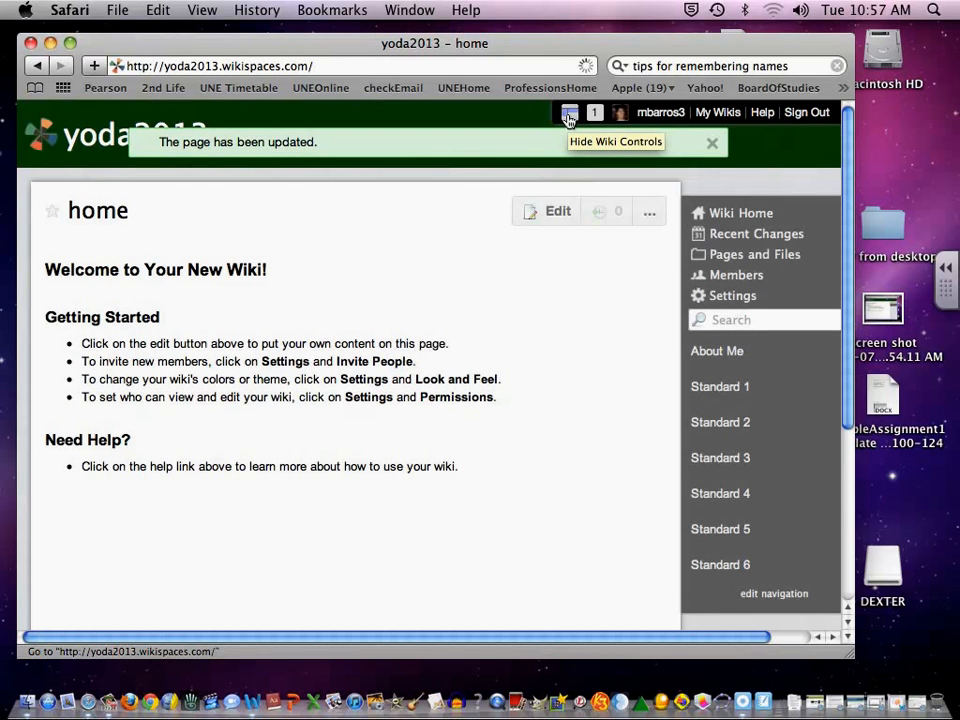
# Edit the home page's main heading to read "Welcome to" followed by the owner's first name in the possessive and "ePortfolio"
pyautogui.click(563, 218)
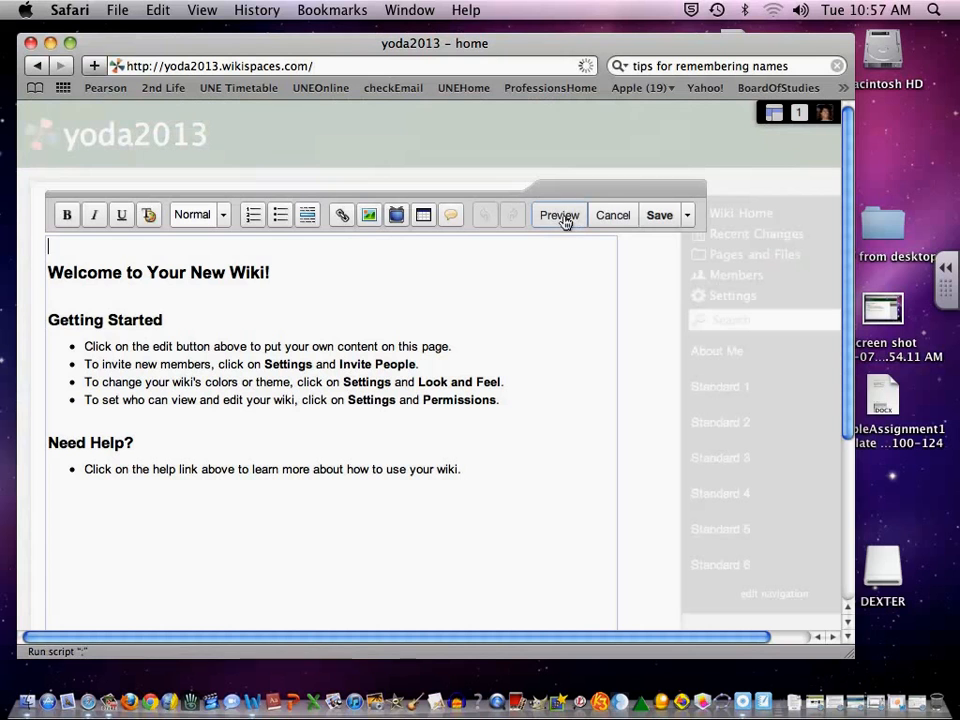
pyautogui.click(277, 268)
pyautogui.moveTo(277, 268); pyautogui.dragTo(152, 280)
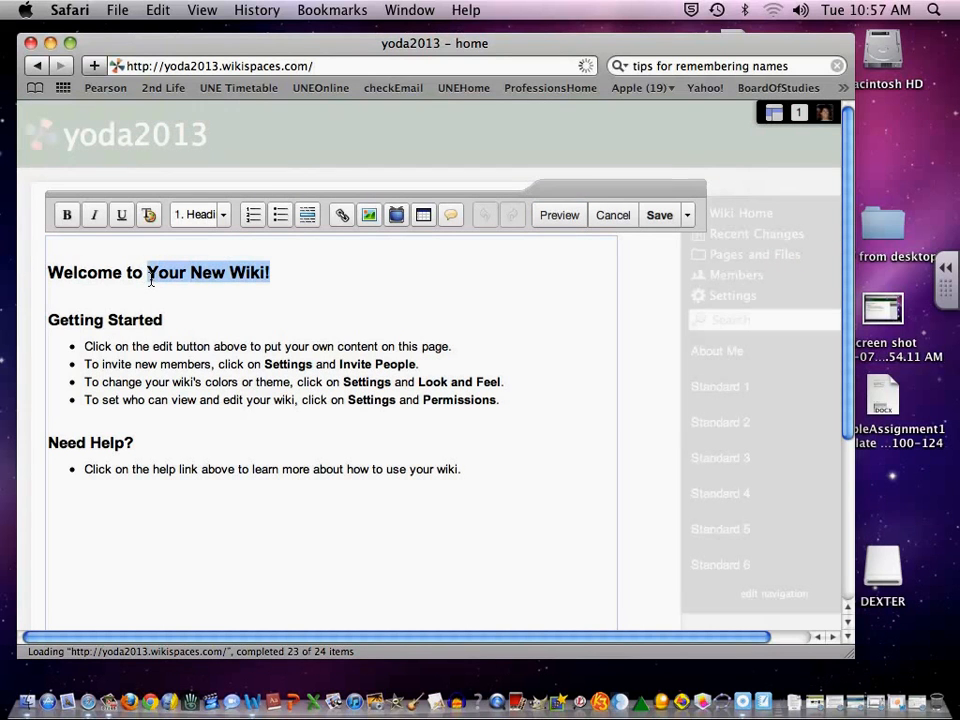
pyautogui.write("Massie'")
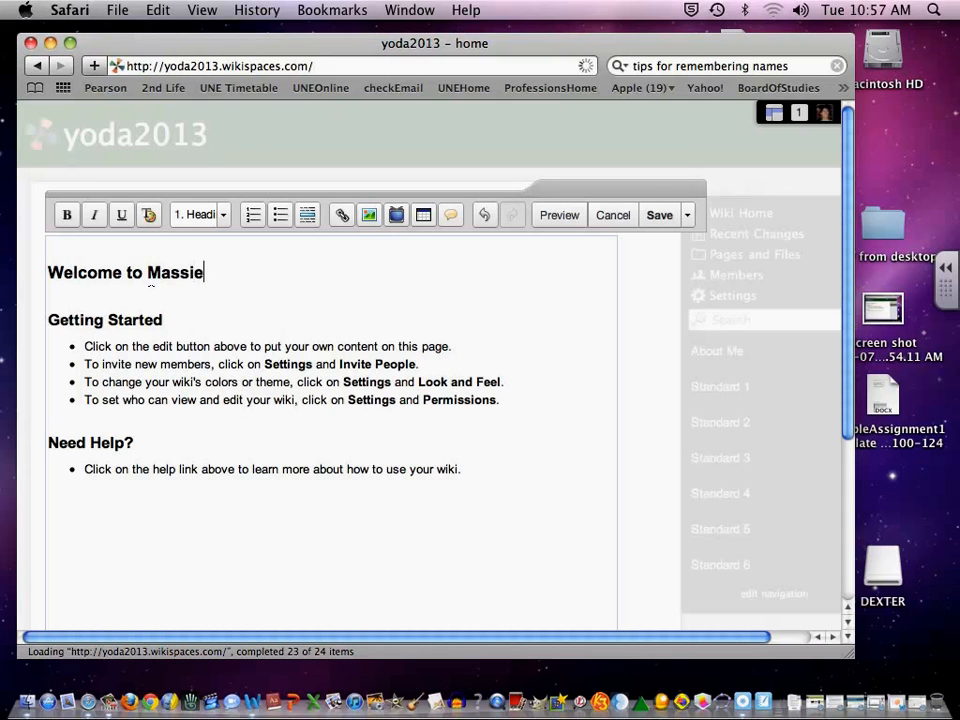
pyautogui.press('BackSpace')
pyautogui.write("l's ePortfolio")
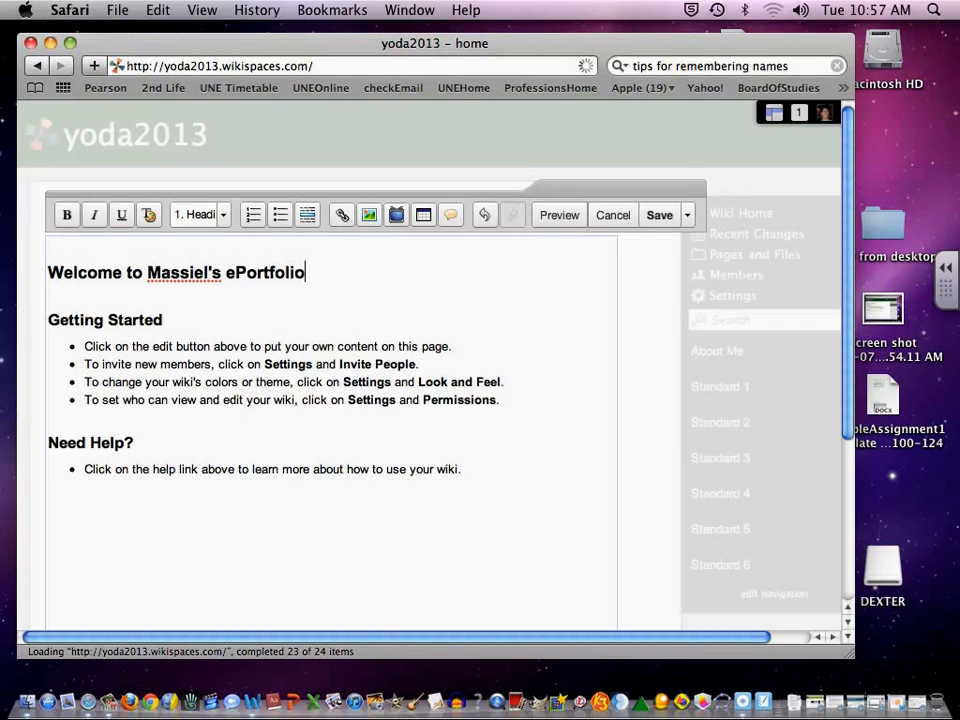
# Replace the Getting Started heading on the home page with "About Me"
pyautogui.moveTo(161, 322); pyautogui.dragTo(47, 320)
pyautogui.write('A')
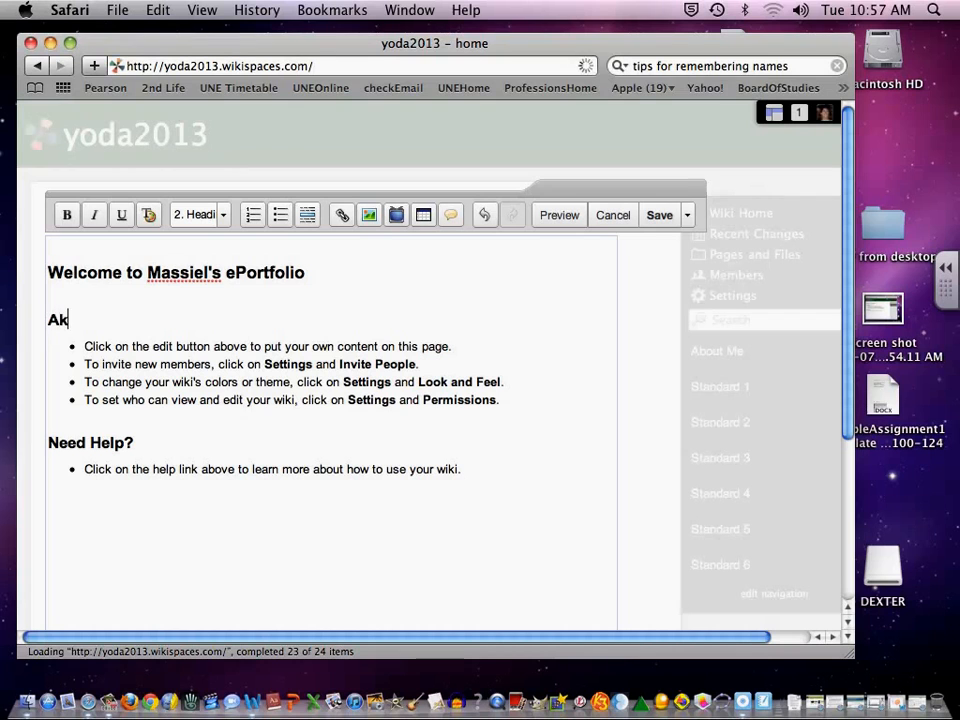
pyautogui.write('bout Me')
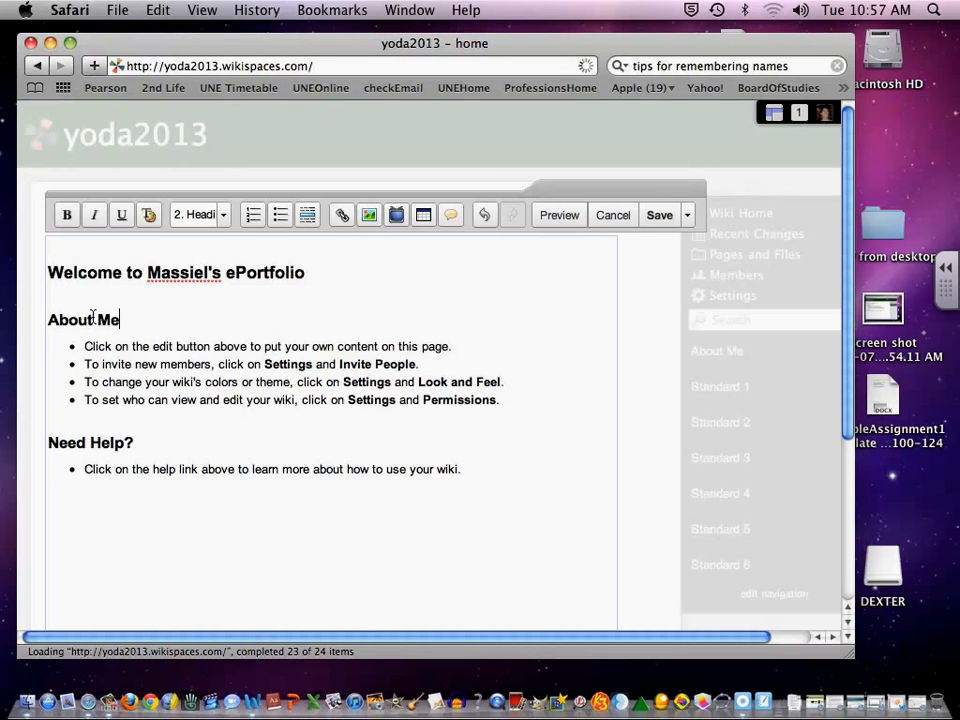
# Add the italic line "I love teaching, and my teaching philosophy is:" below the About Me heading
pyautogui.press('Return')
pyautogui.press('Return')
pyautogui.write('I love teaching, and my teac')
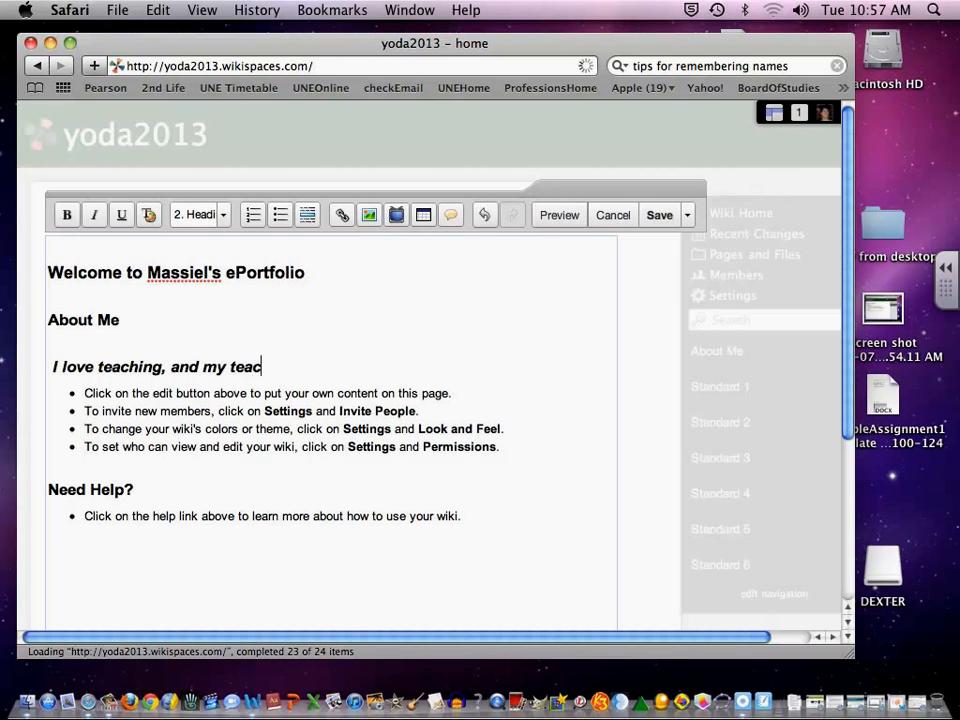
pyautogui.write('hing philosoph')
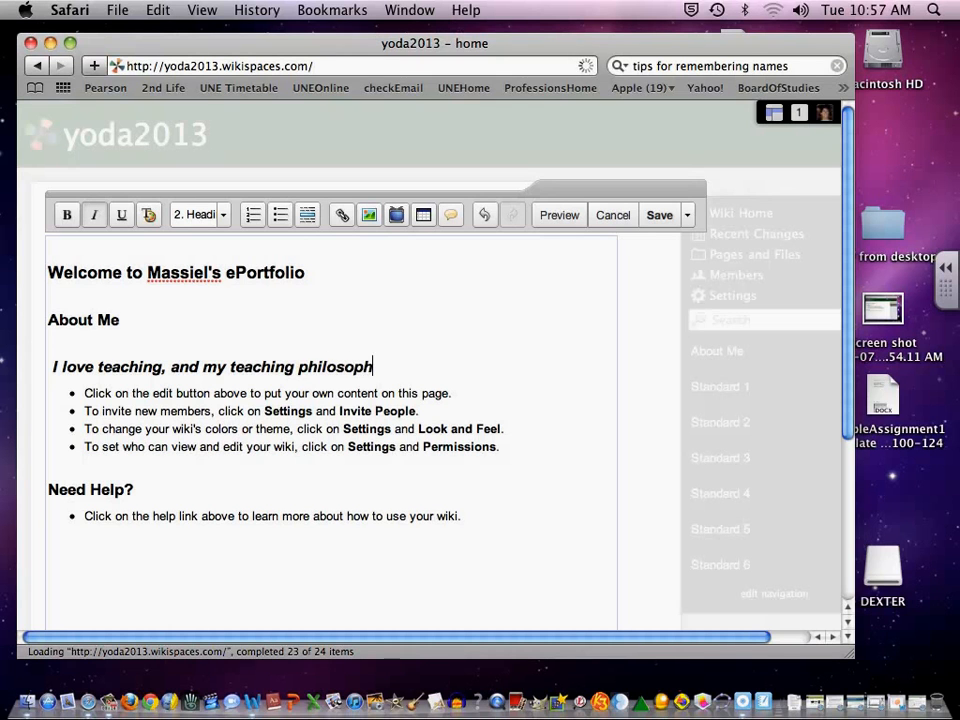
pyautogui.write('y is:')
pyautogui.press('Return')
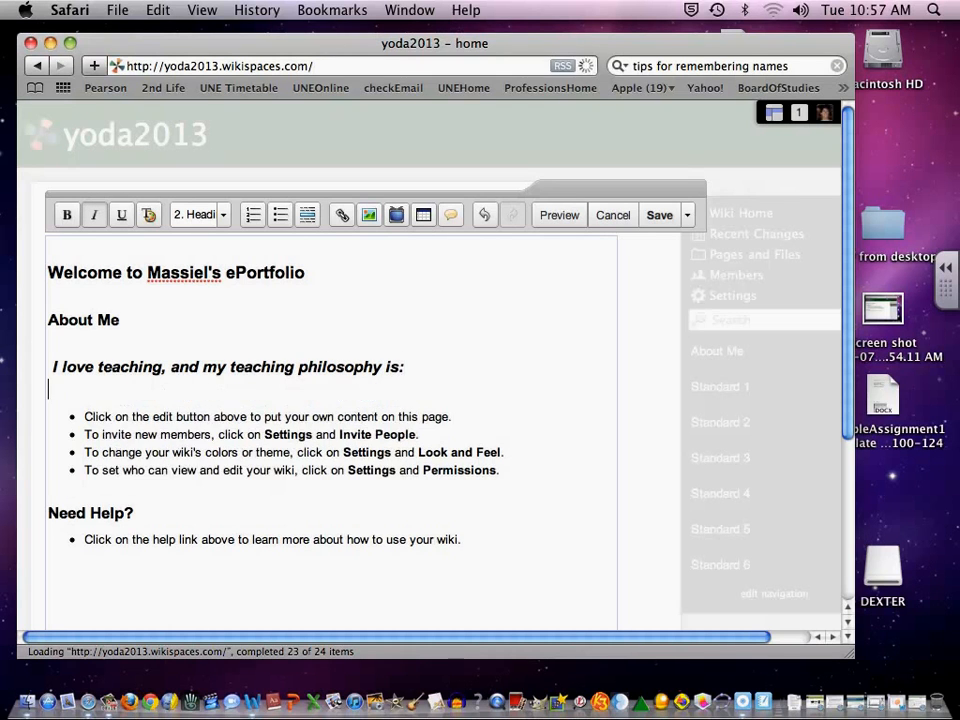
# Add the italic line "Always teaching something, always learning something" in quotation marks below the teaching philosophy line
pyautogui.press('Return')
pyautogui.write('Always tea')
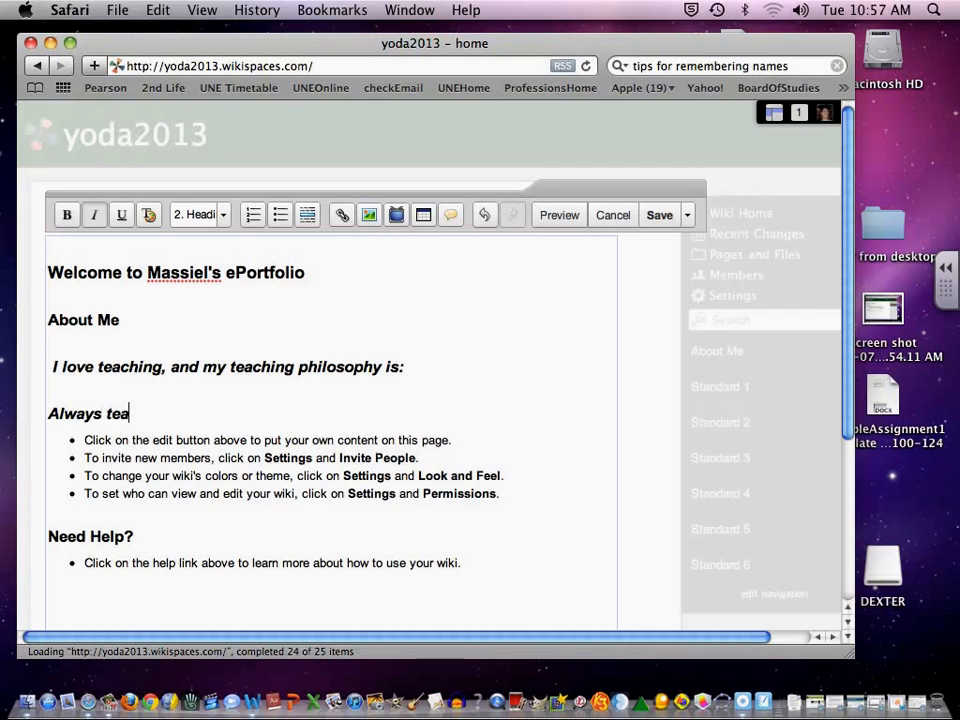
pyautogui.write('ching somethi')
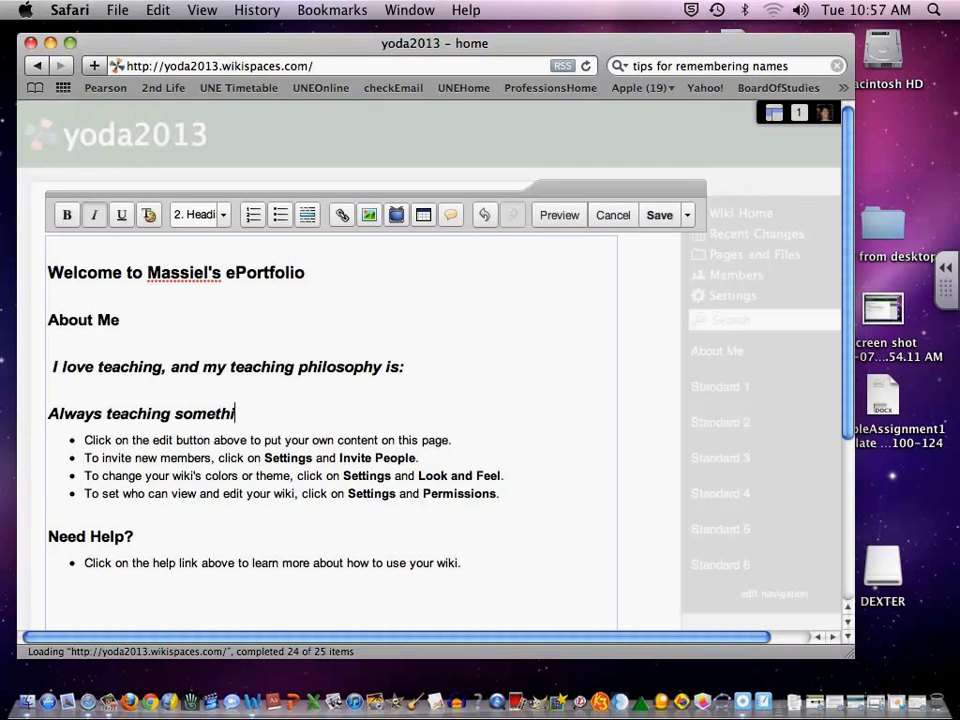
pyautogui.write('ng, always ')
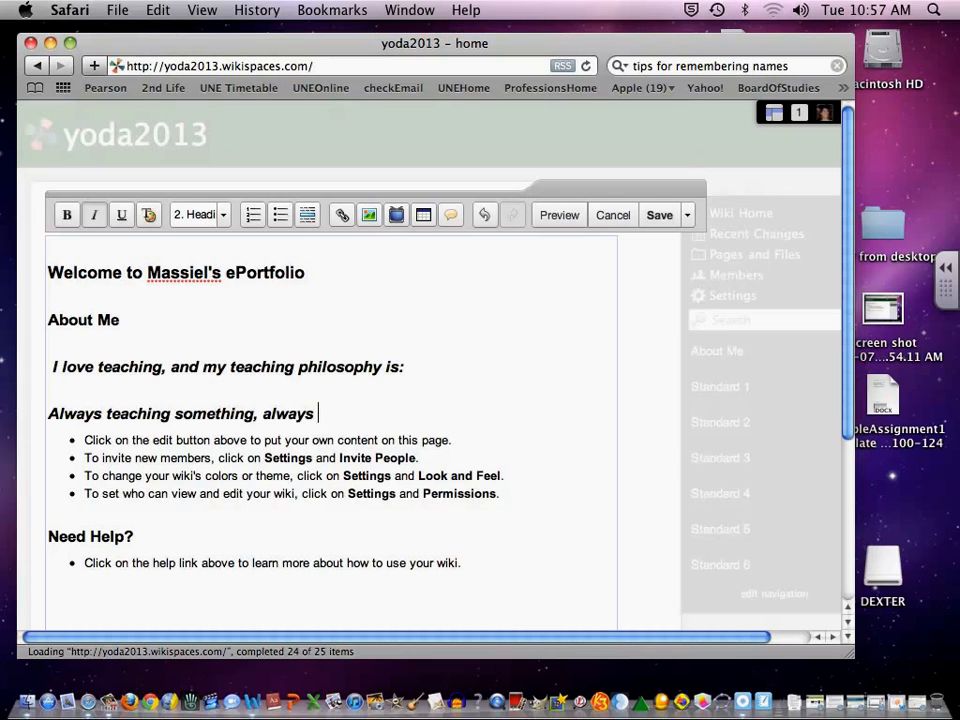
pyautogui.write('learning something')
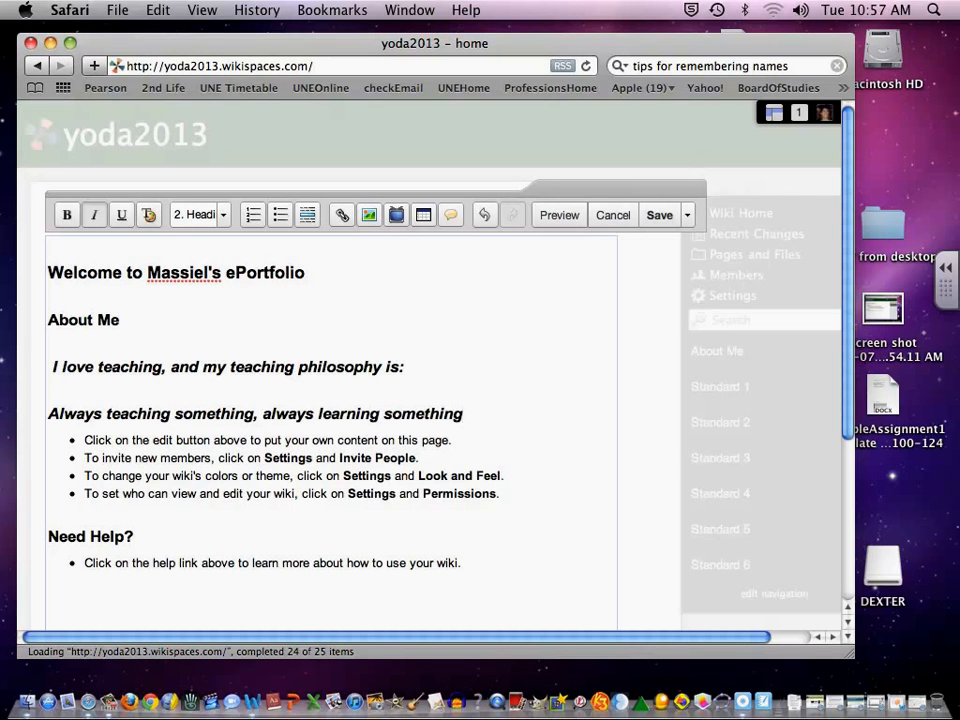
pyautogui.write('"')
pyautogui.click(49, 413)
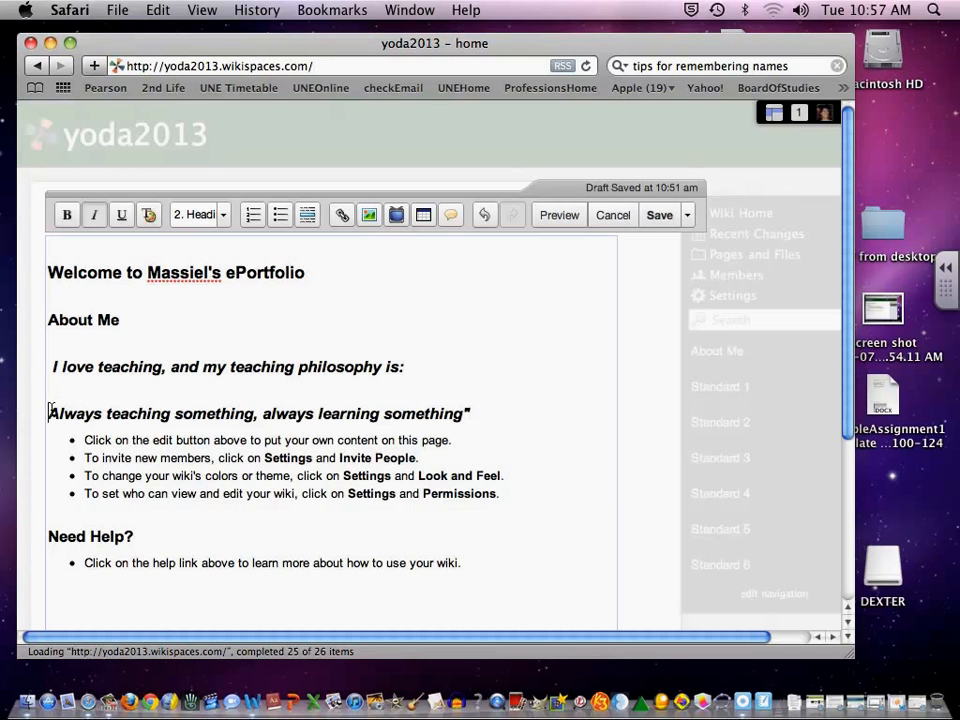
pyautogui.write('"')
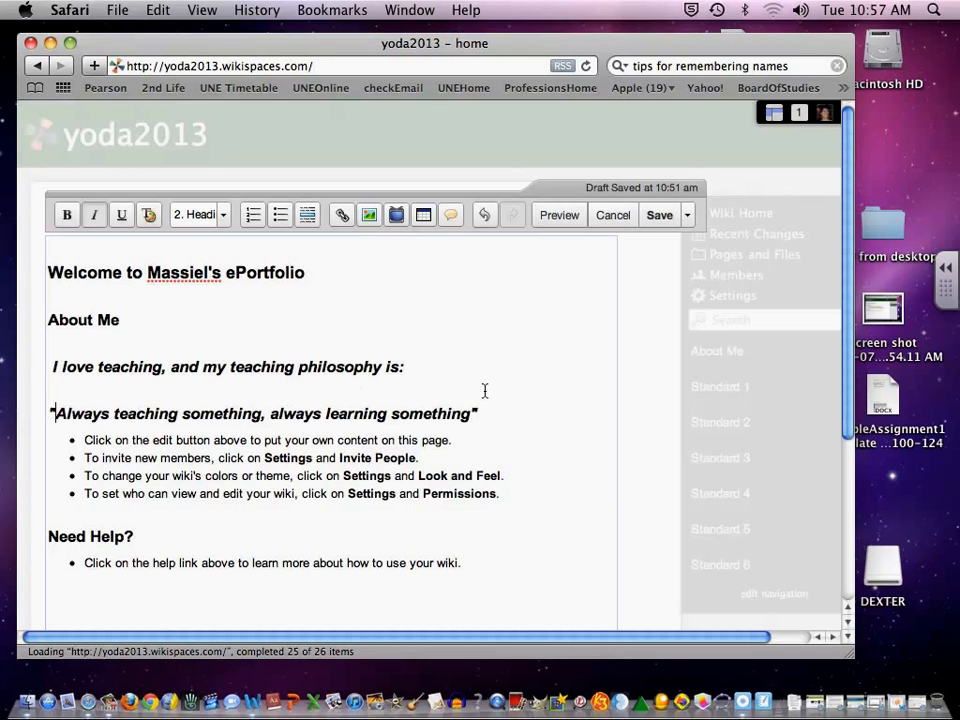
# Colour the quoted teaching philosophy line dark green (#008000)
pyautogui.moveTo(482, 413); pyautogui.dragTo(49, 409)
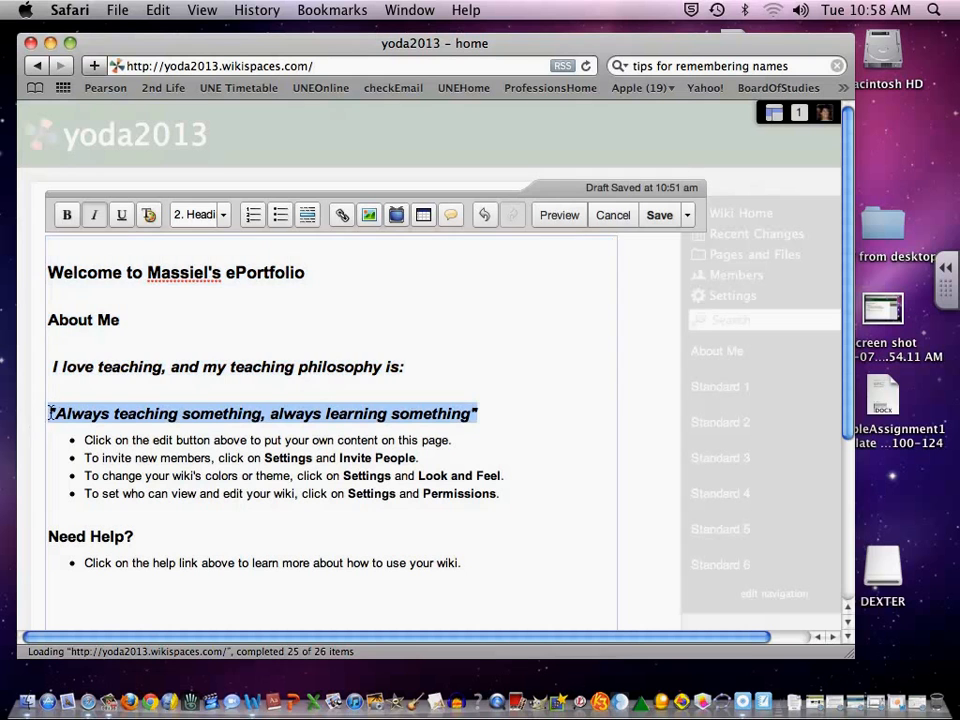
pyautogui.click(149, 216)
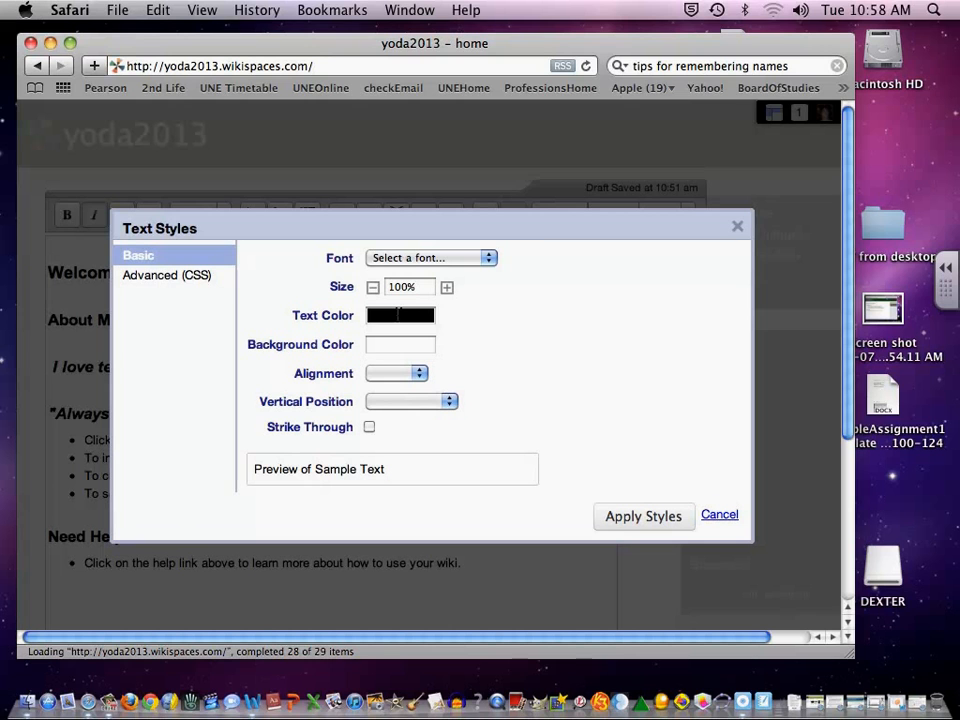
pyautogui.click(399, 314)
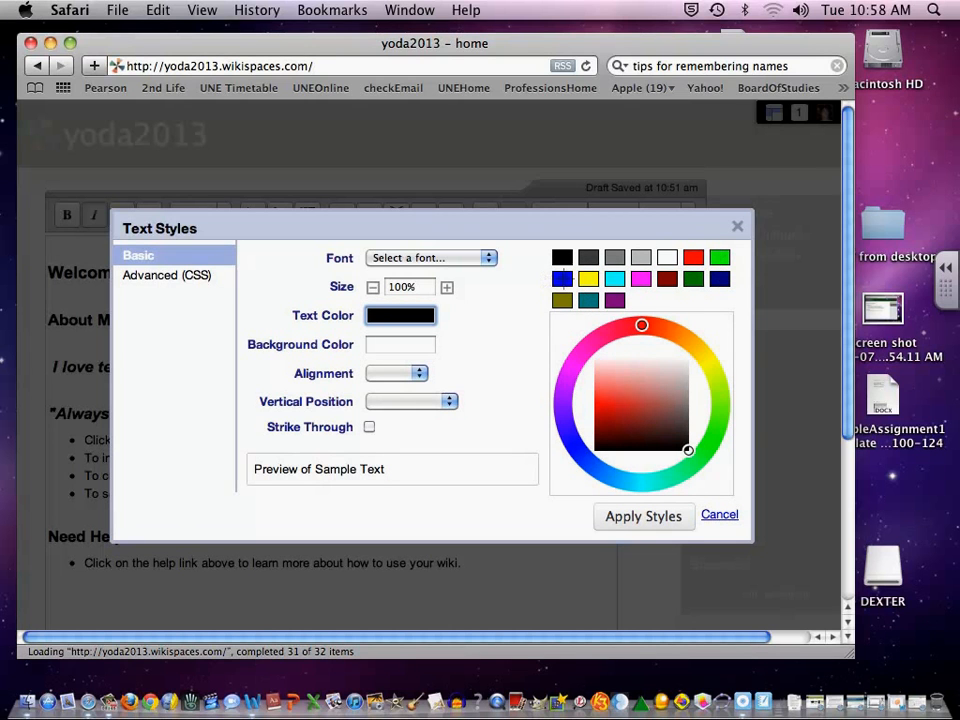
pyautogui.click(694, 280)
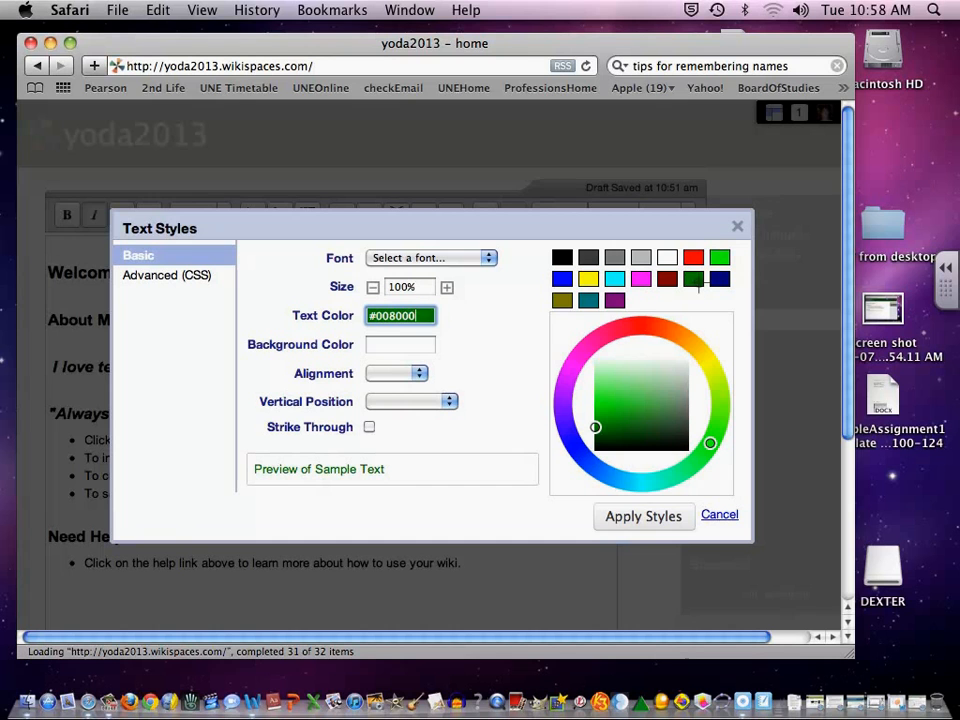
pyautogui.click(643, 520)
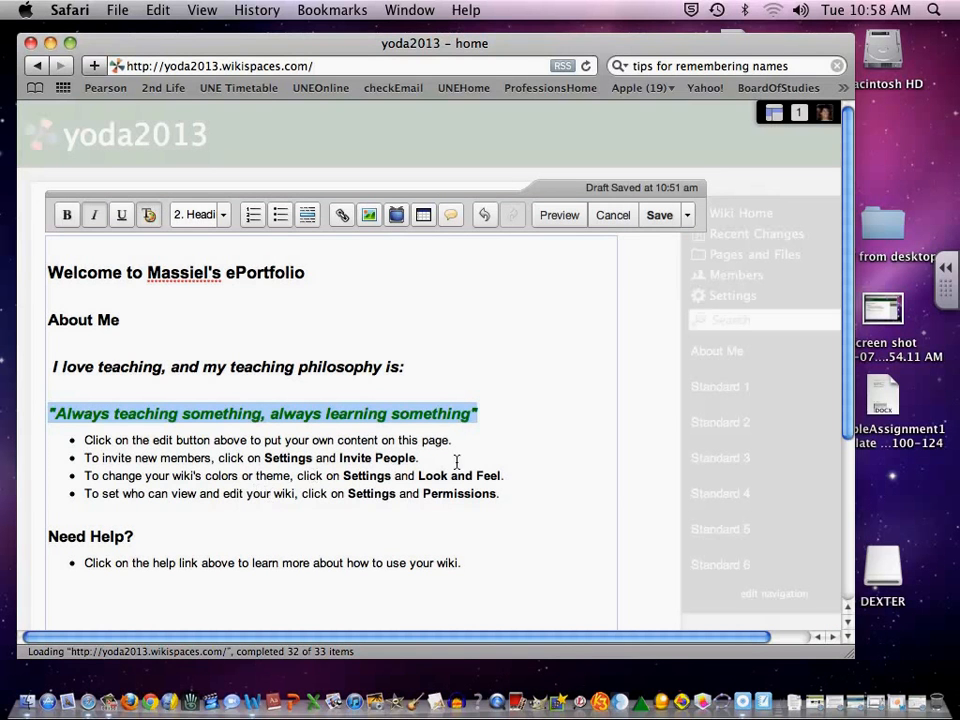
pyautogui.click(505, 432)
pyautogui.scroll(-2, 510, 430)
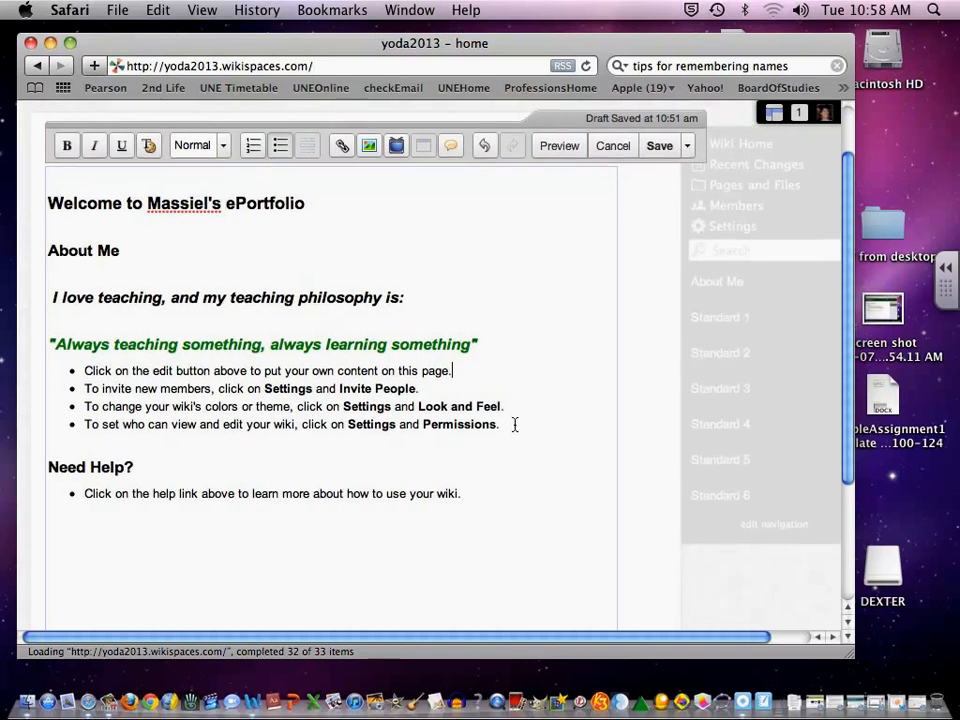
pyautogui.scroll(3, 515, 425)
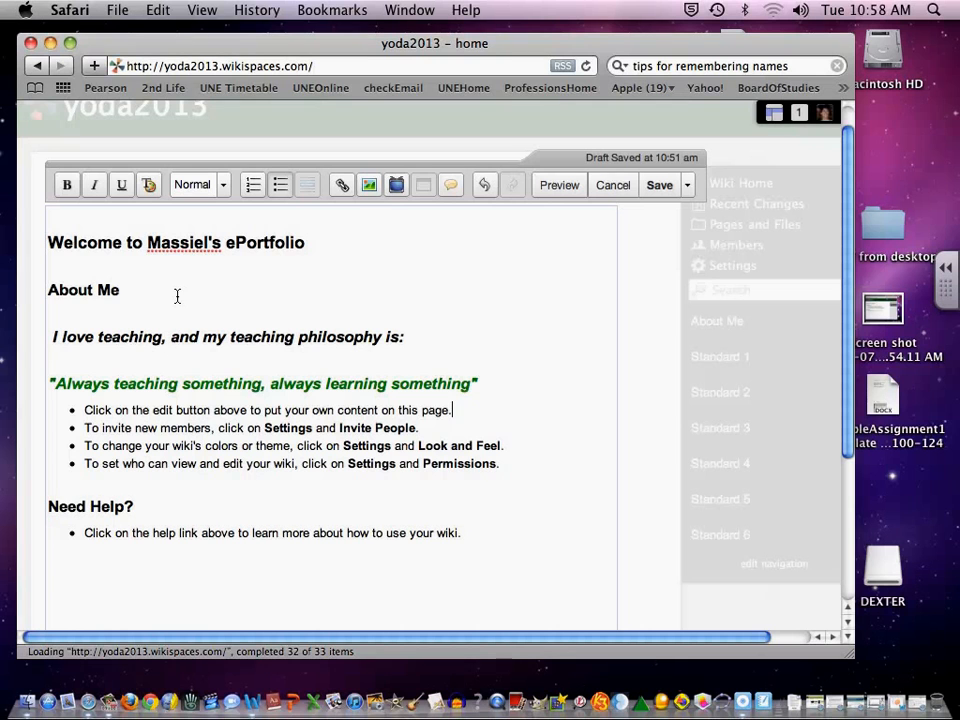
pyautogui.click(370, 188)
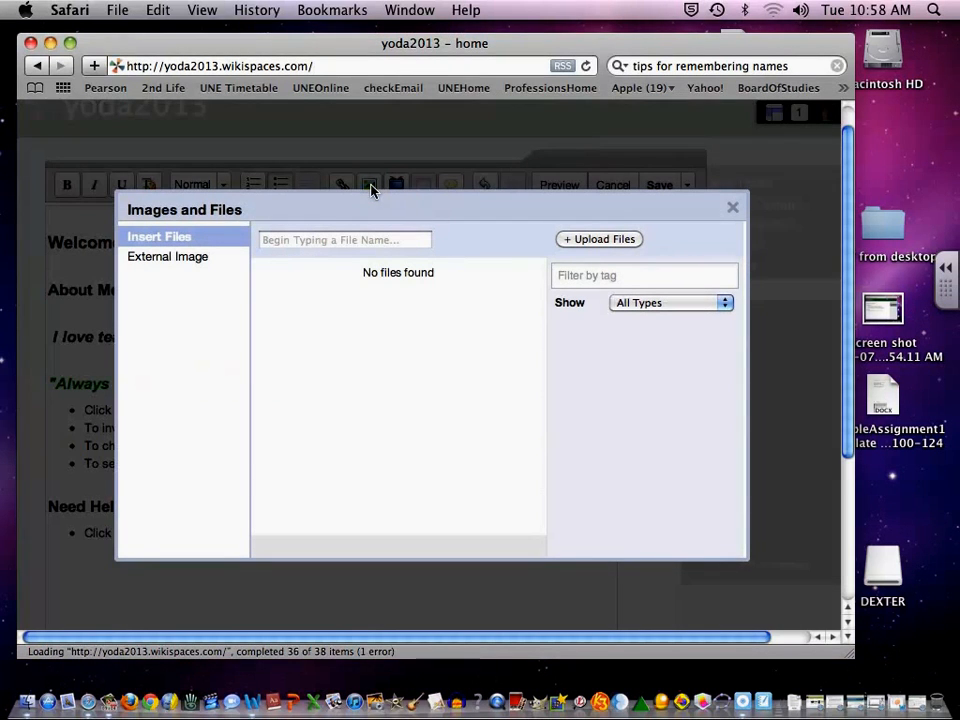
pyautogui.click(732, 208)
pyautogui.scroll(-1, 110, 480)
pyautogui.scroll(-2, 113, 477)
pyautogui.scroll(5, 113, 477)
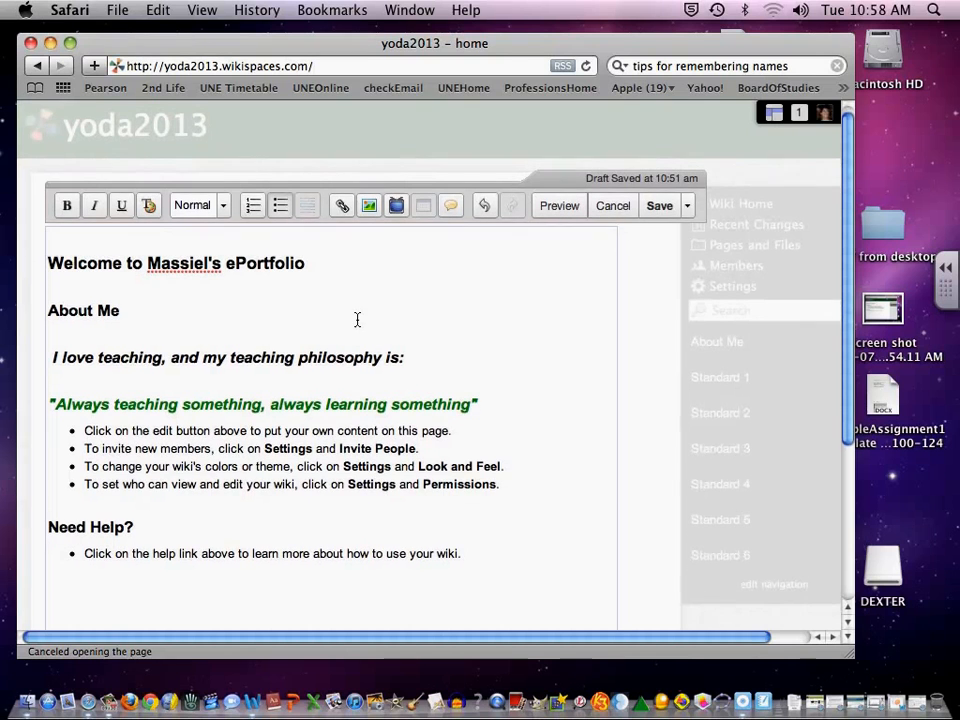
# Save the home page and open the wiki's list of pages and files
pyautogui.click(660, 218)
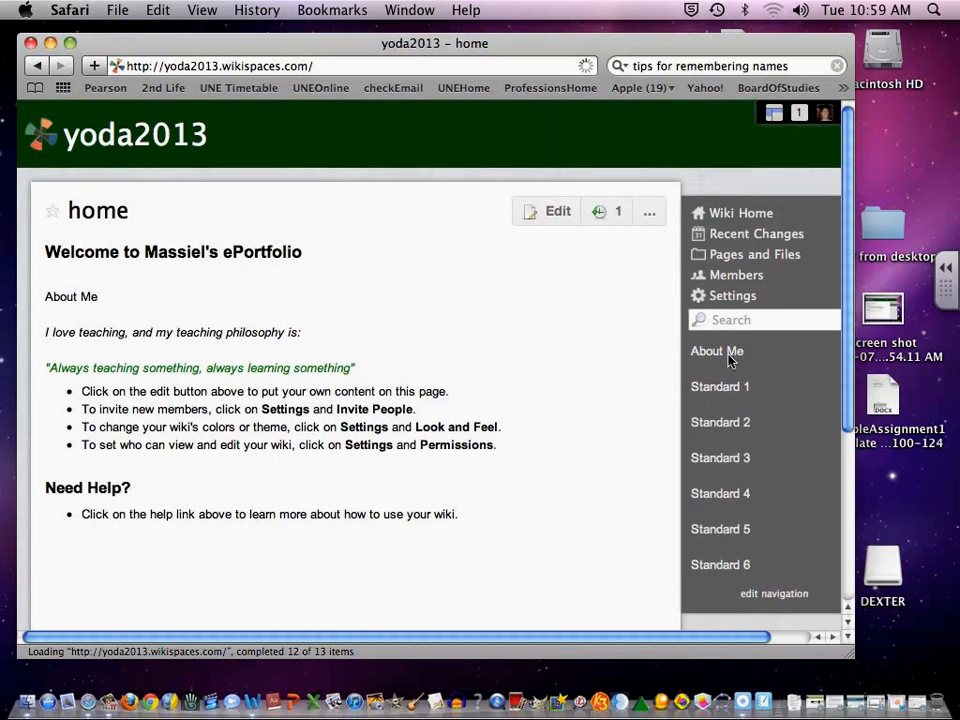
pyautogui.click(723, 260)
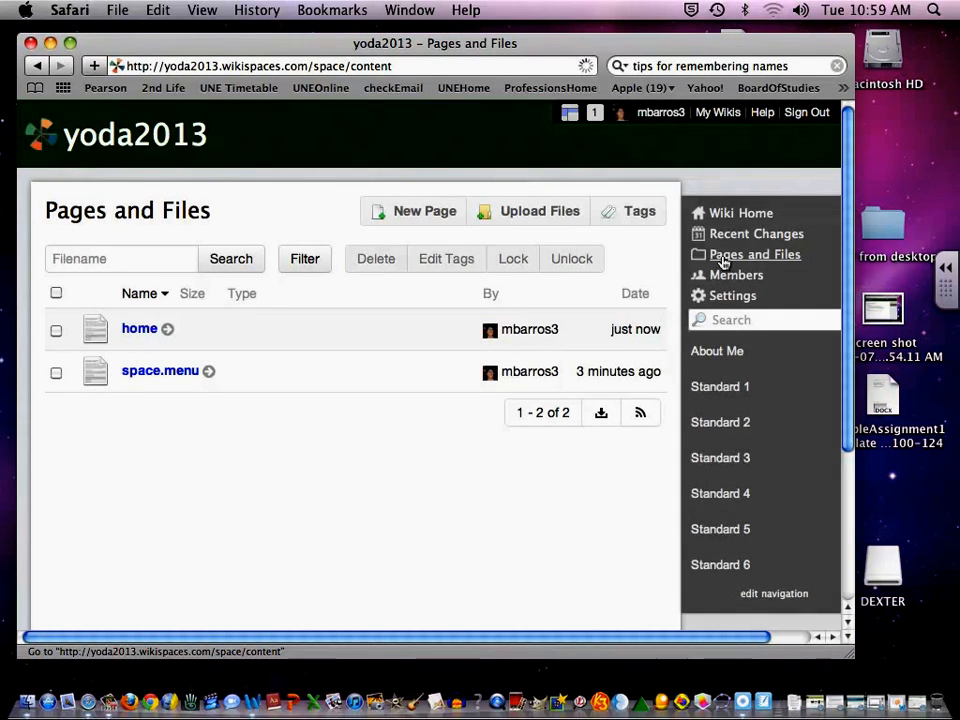
# Create a new wiki page named "Standard 1 - Knows Students and How They Learn"
pyautogui.click(410, 216)
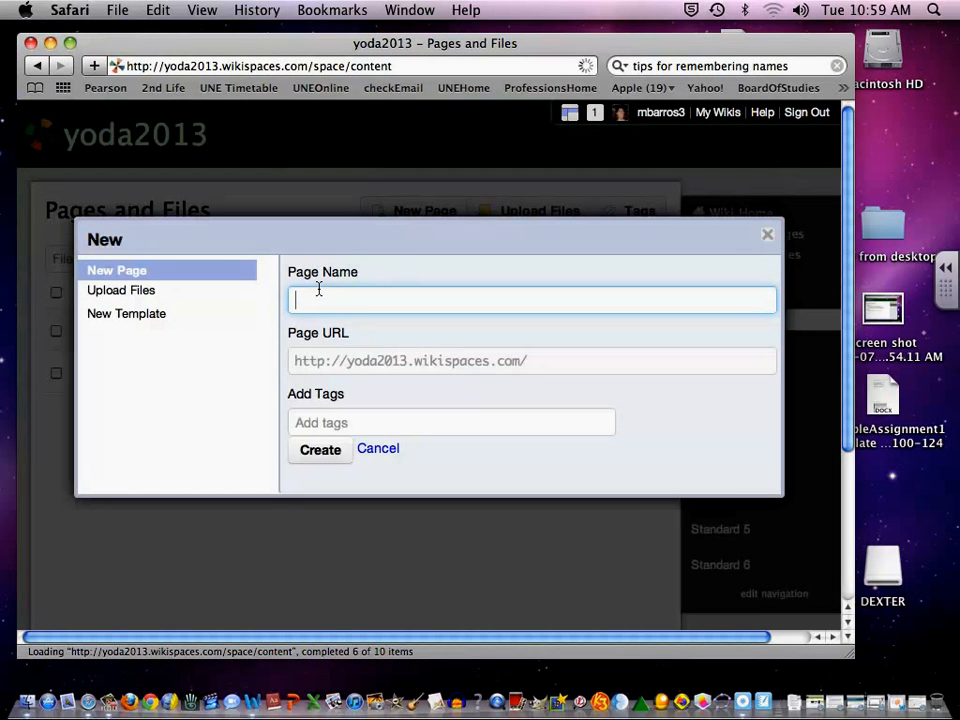
pyautogui.write('Standard ')
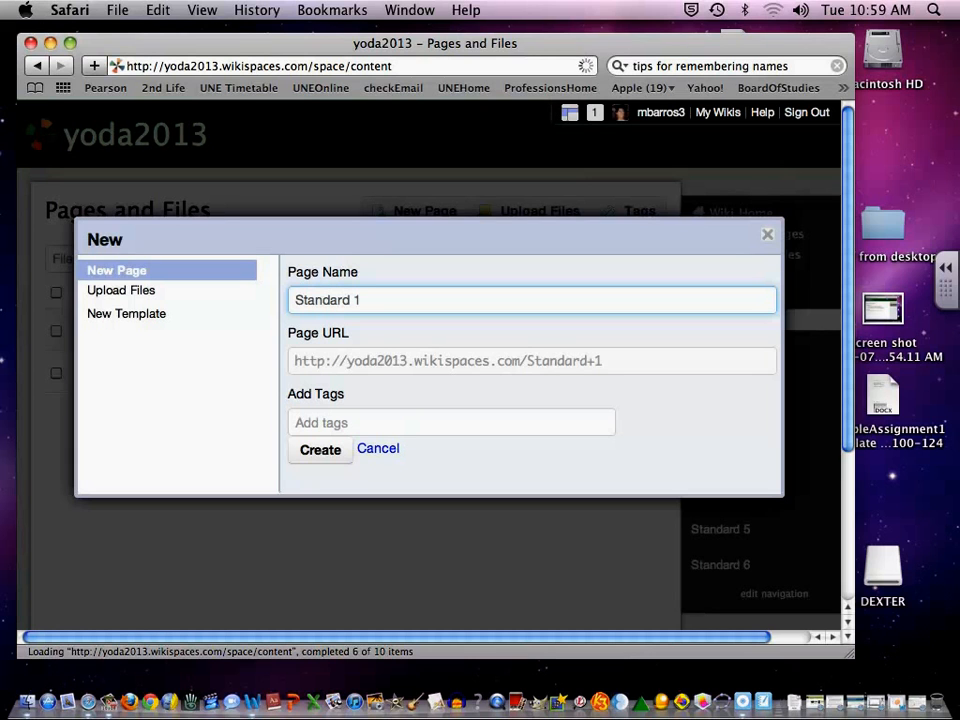
pyautogui.write('1 -')
pyautogui.write('Knows ')
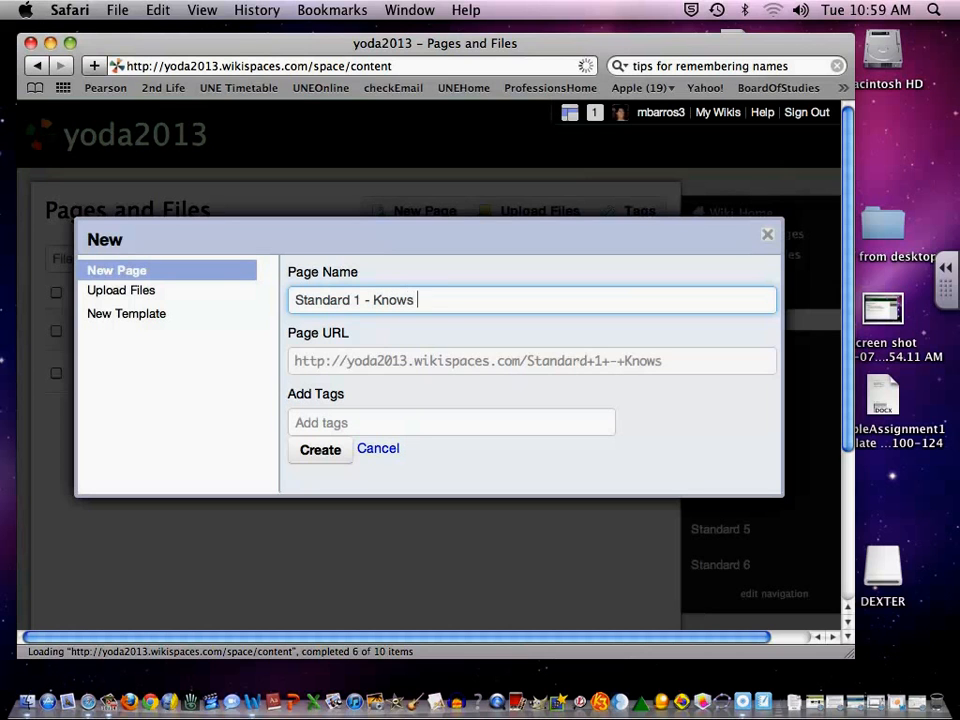
pyautogui.write('Students and')
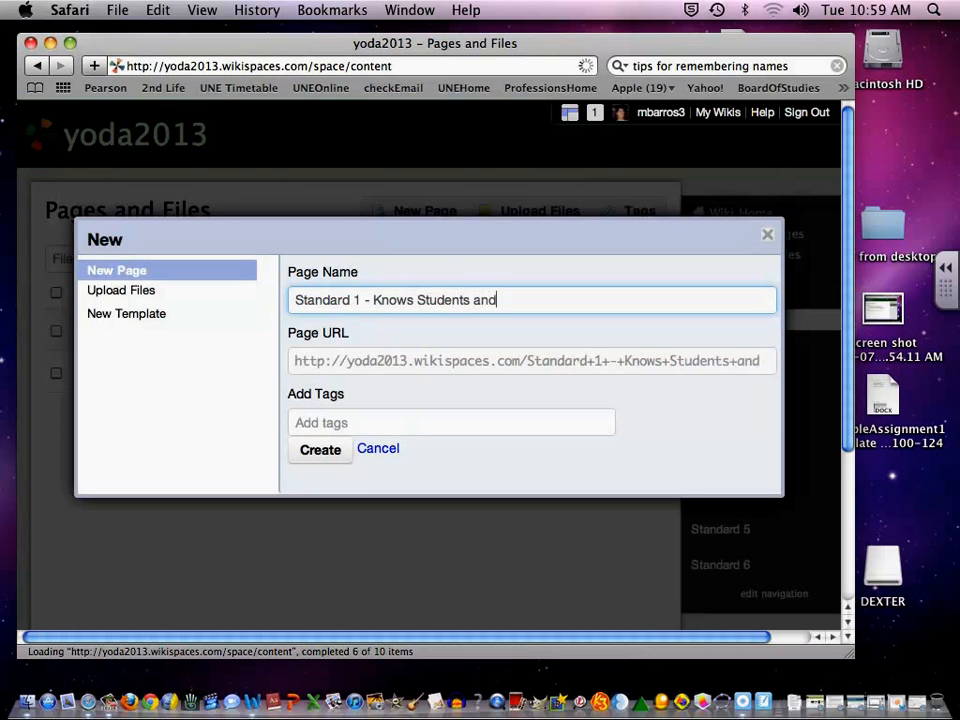
pyautogui.write(' How They Learng')
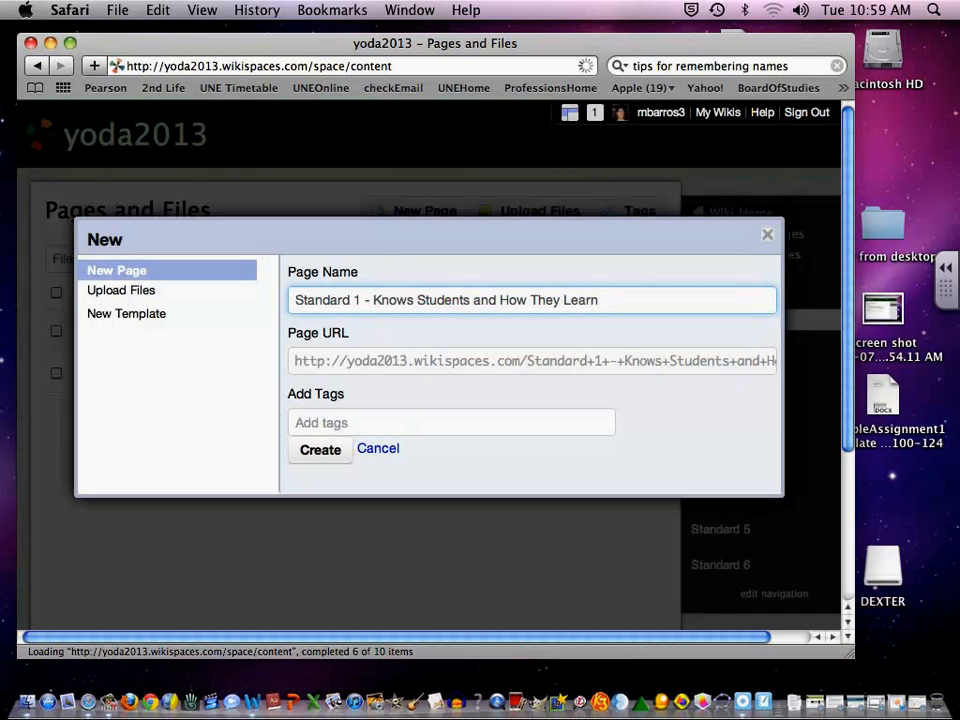
pyautogui.click(342, 459)
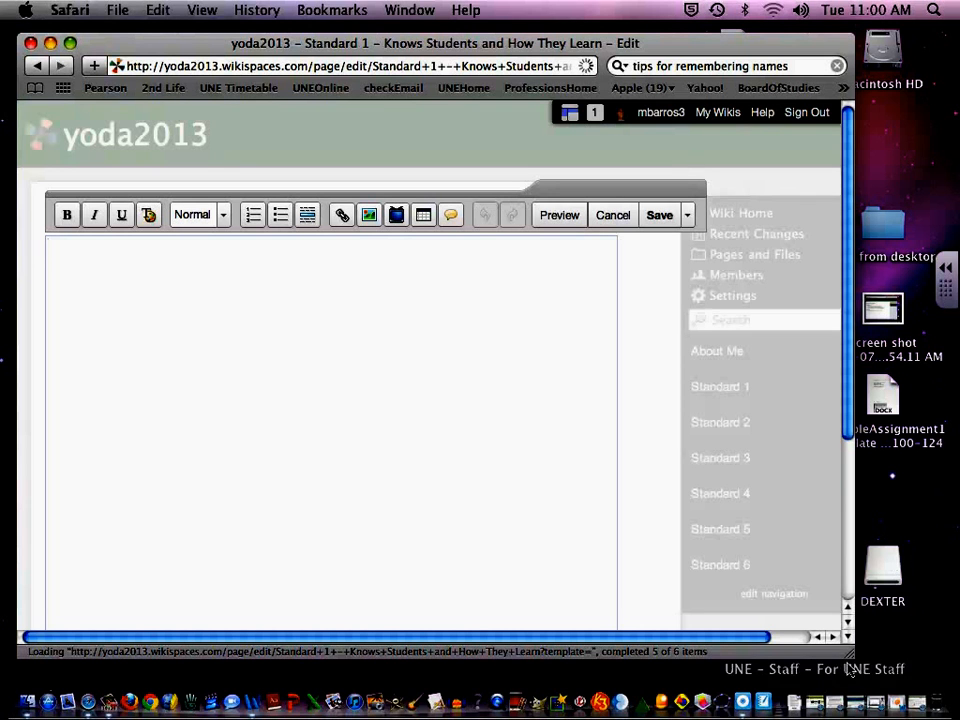
# Switch to the Moodle window, open the AITSL National Professional Standards PDF and find focus areas 1.4 to 1.6 of Standard 1
pyautogui.moveTo(848, 658); pyautogui.dragTo(825, 643)
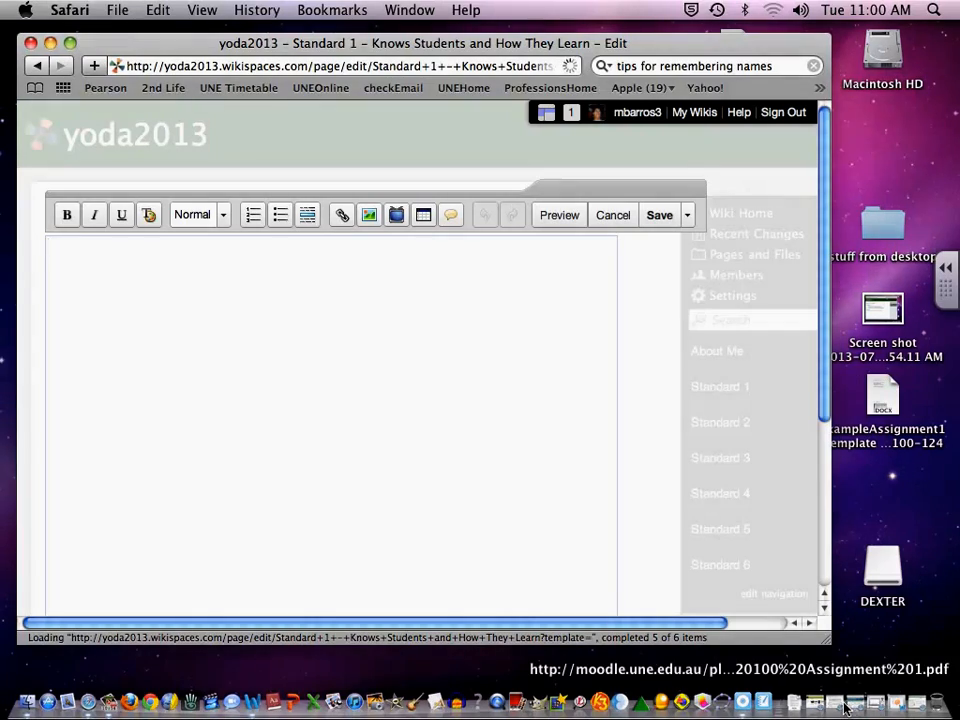
pyautogui.click(845, 705)
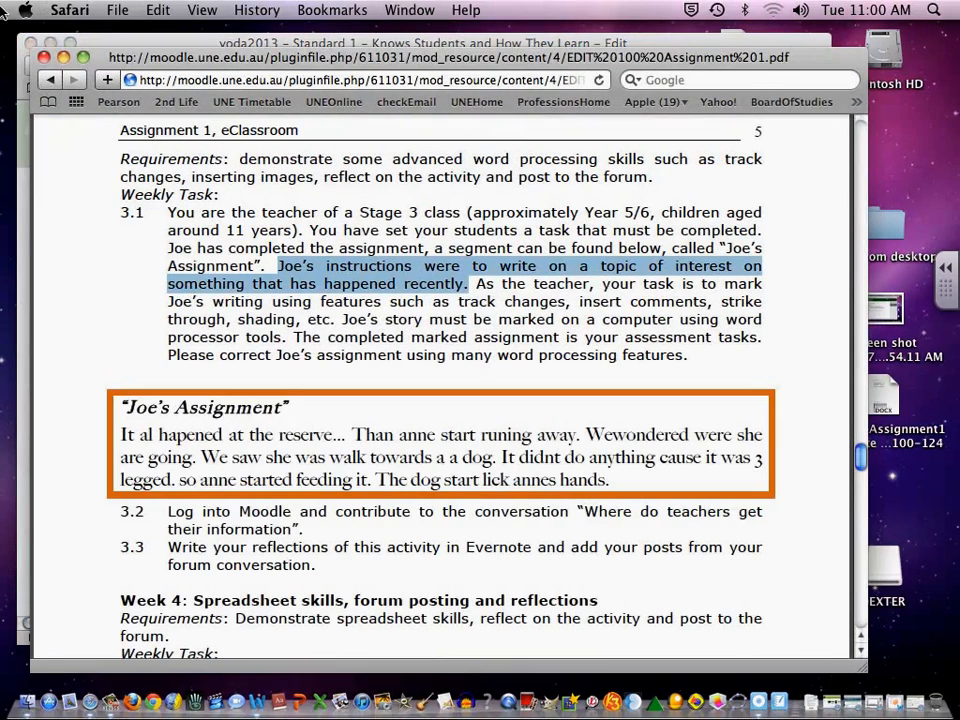
pyautogui.click(49, 79)
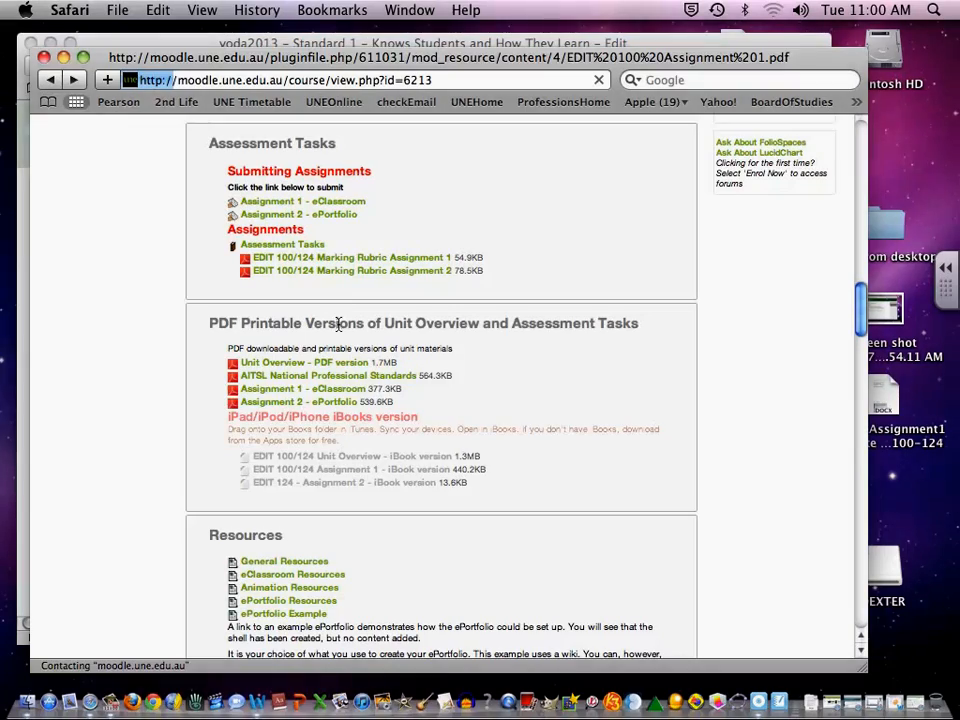
pyautogui.click(338, 343)
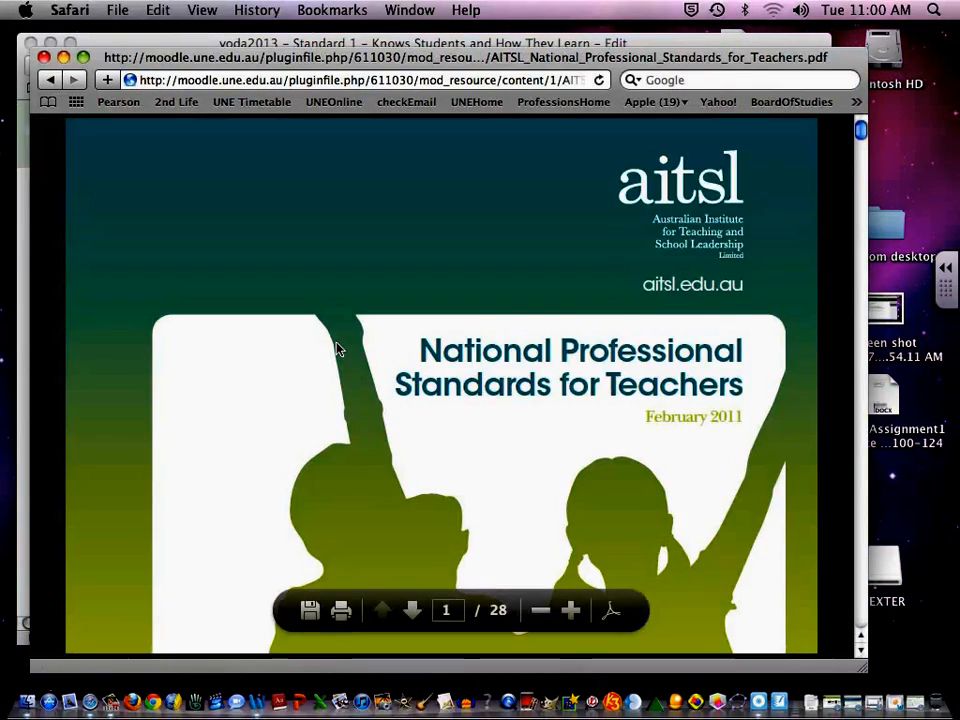
pyautogui.scroll(-20, 338, 349)
pyautogui.scroll(-4, 338, 348)
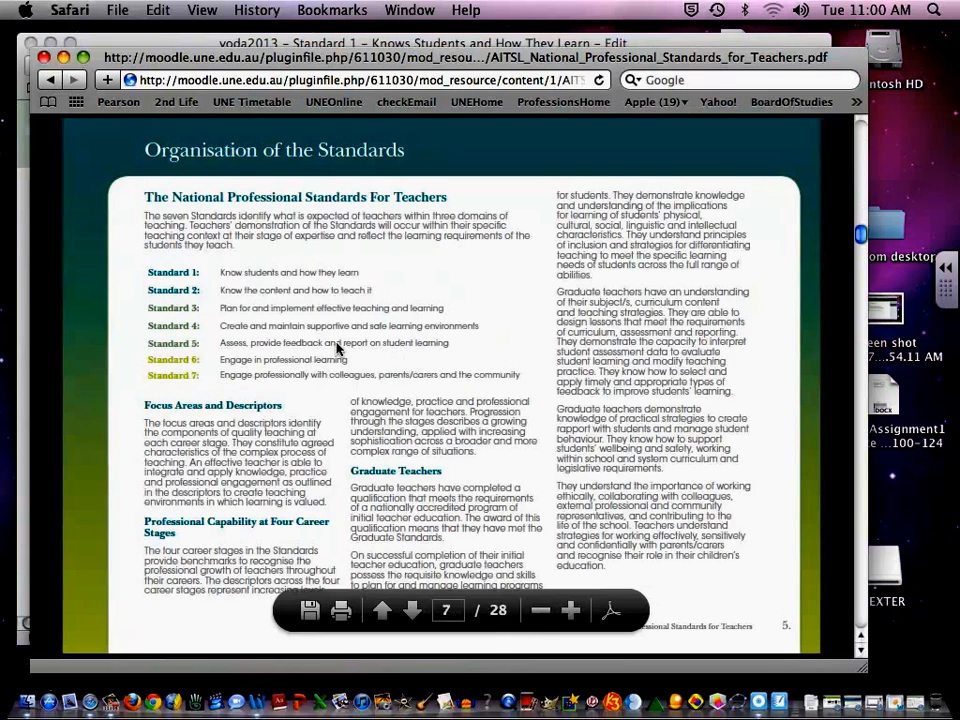
pyautogui.scroll(-8, 338, 348)
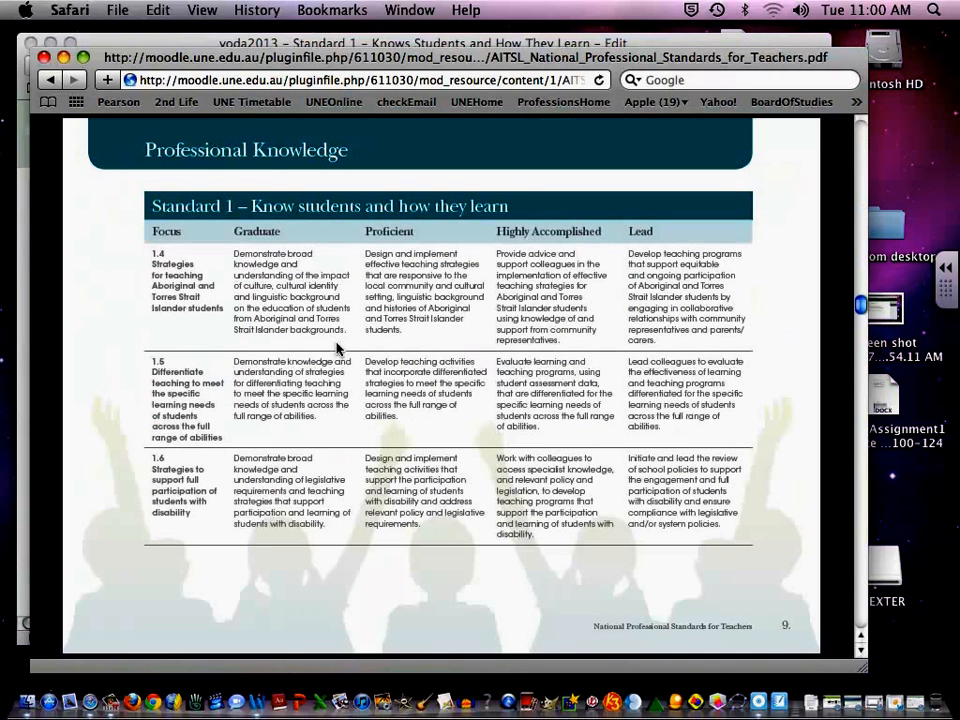
# Try copying the focus area 1.4 title from the PDF into the new Standard 1 page, and undo the paste
pyautogui.moveTo(151, 253); pyautogui.dragTo(224, 314)
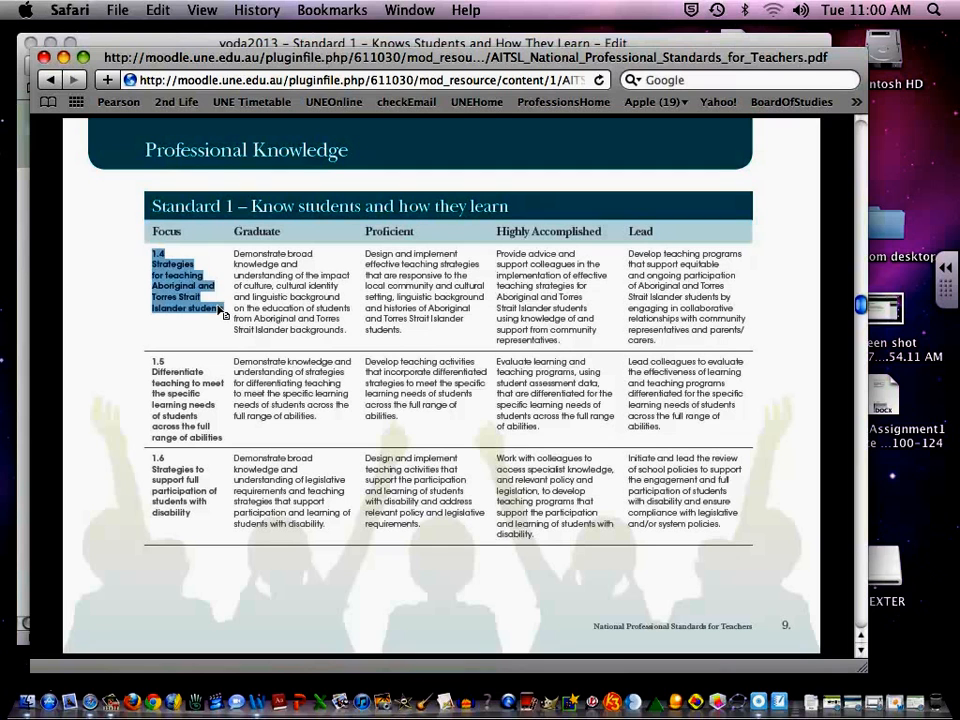
pyautogui.press('super+c')
pyautogui.click(27, 270)
pyautogui.click(109, 289)
pyautogui.press('super+v')
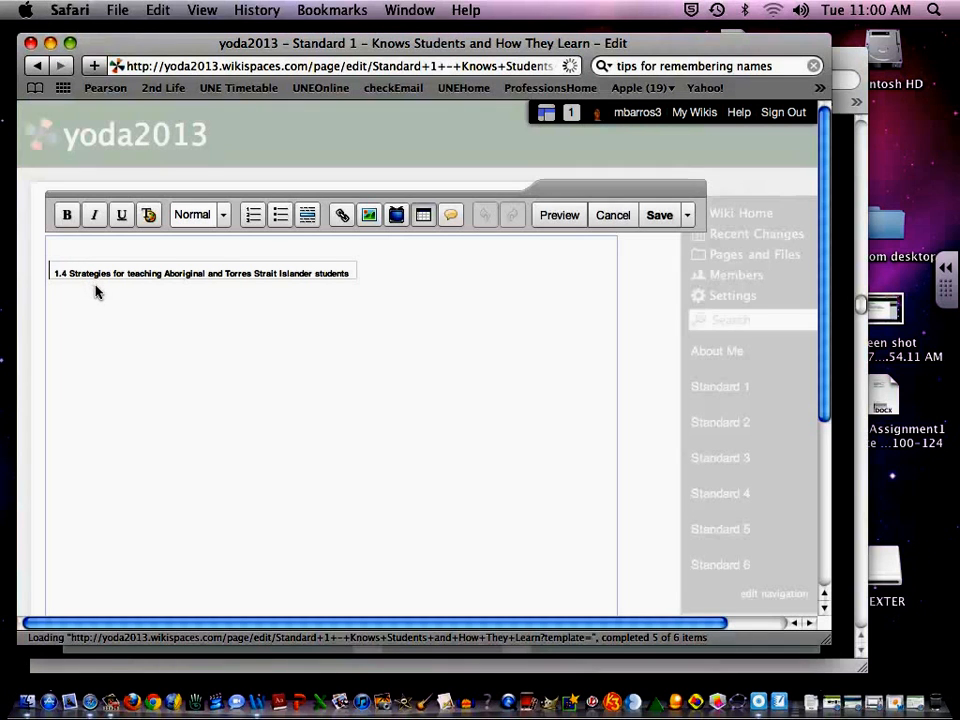
pyautogui.press('super+z')
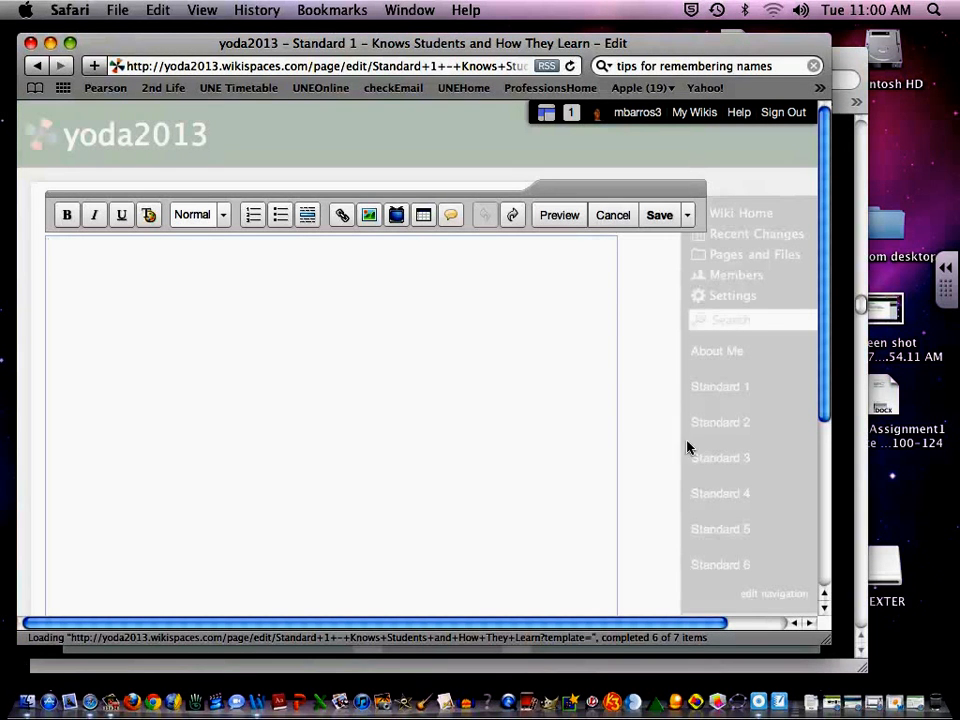
# Consult the Standard 1 table in the PDF again and add an empty line to the Standard 1 wiki page
pyautogui.click(843, 426)
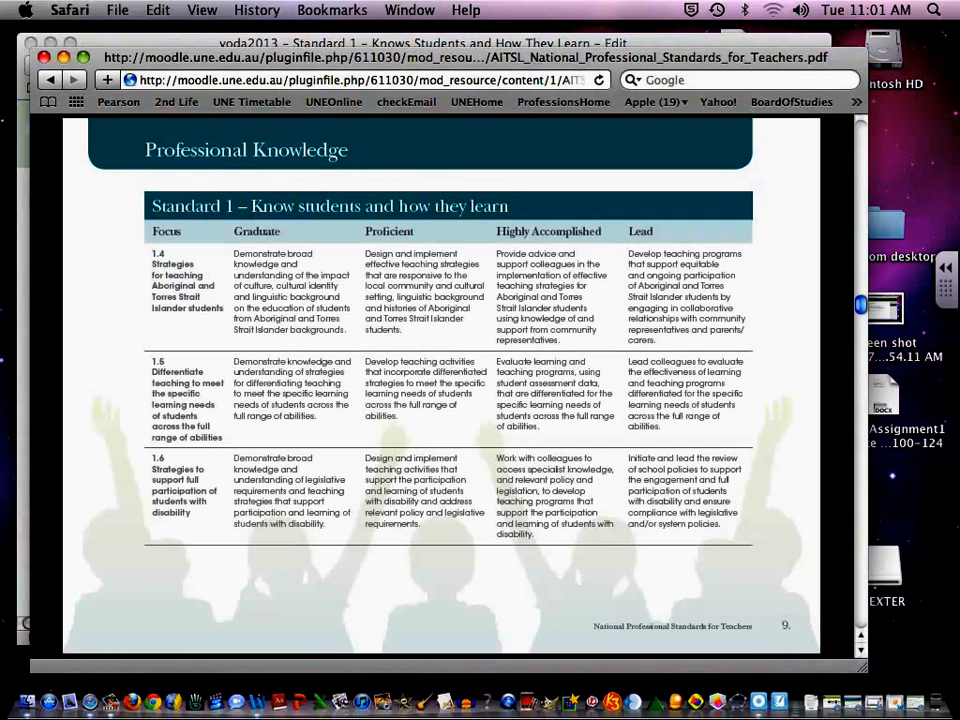
pyautogui.click(17, 228)
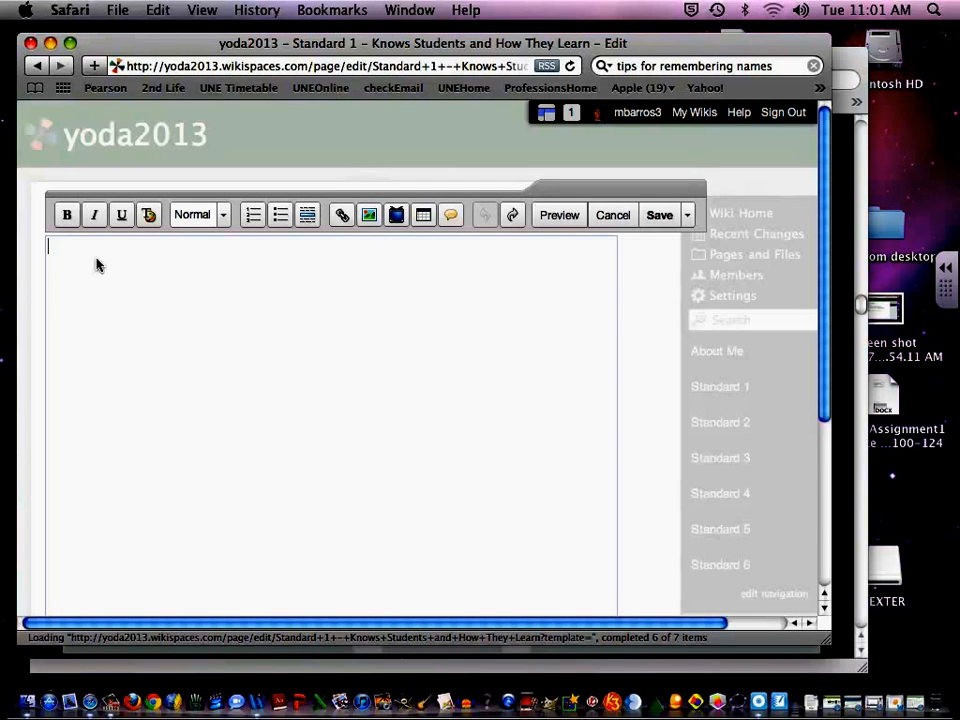
pyautogui.press('Return')
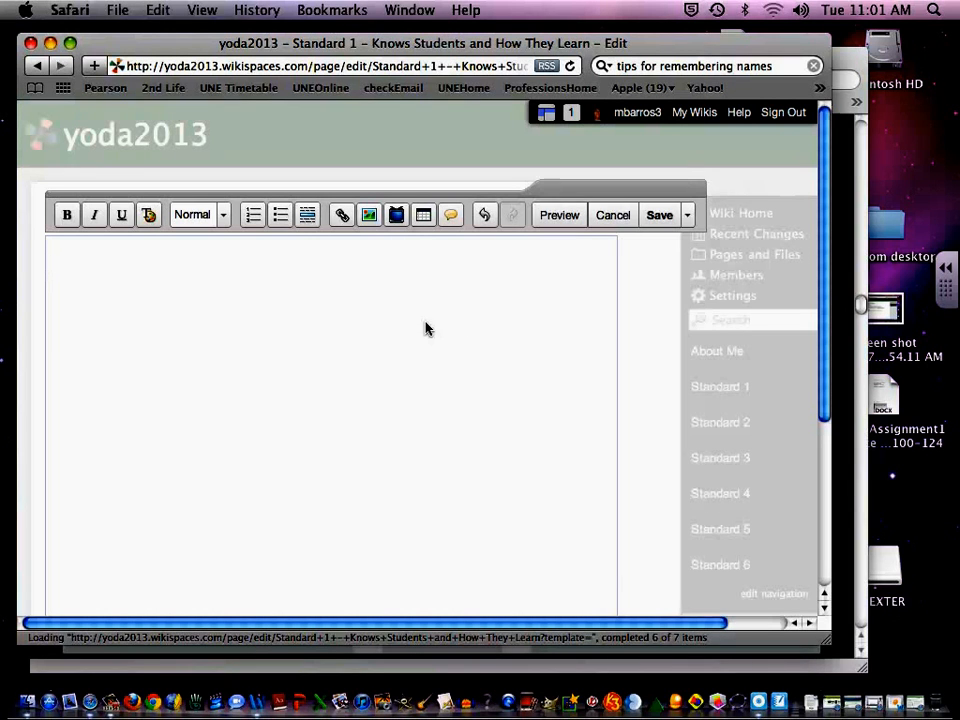
# Try to save the empty Standard 1 page, and reopen it for editing
pyautogui.click(659, 227)
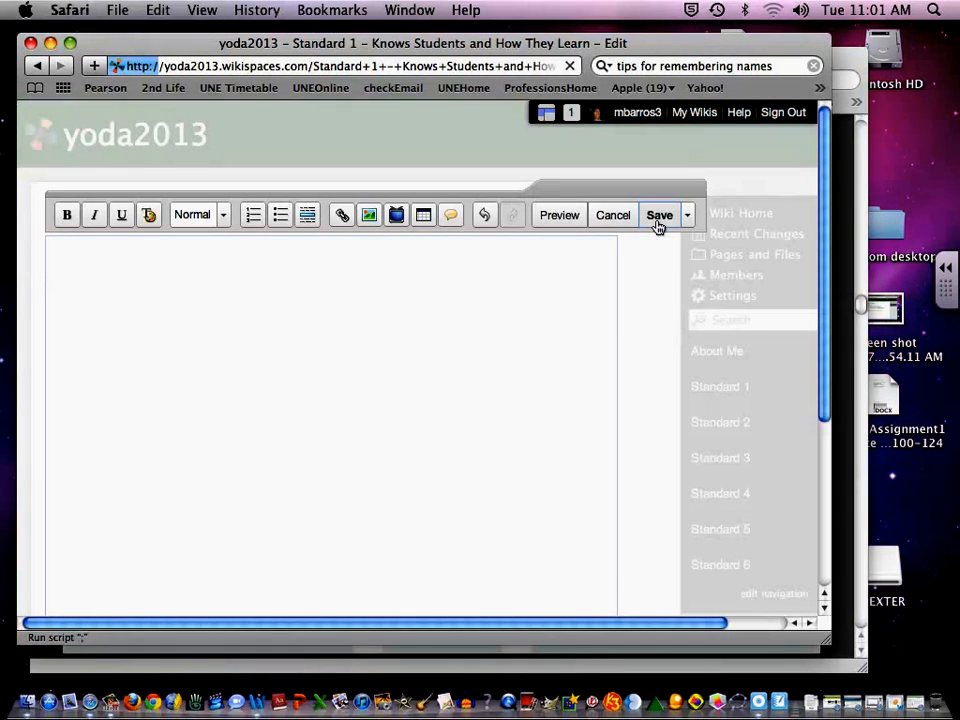
pyautogui.moveTo(656, 225); pyautogui.dragTo(602, 230)
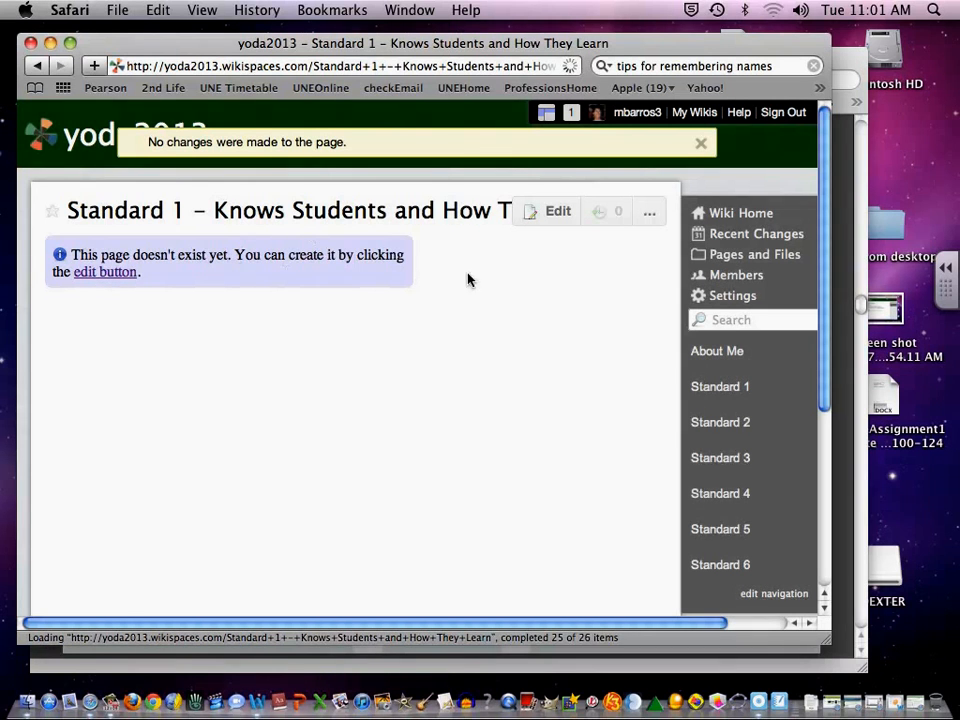
pyautogui.click(553, 213)
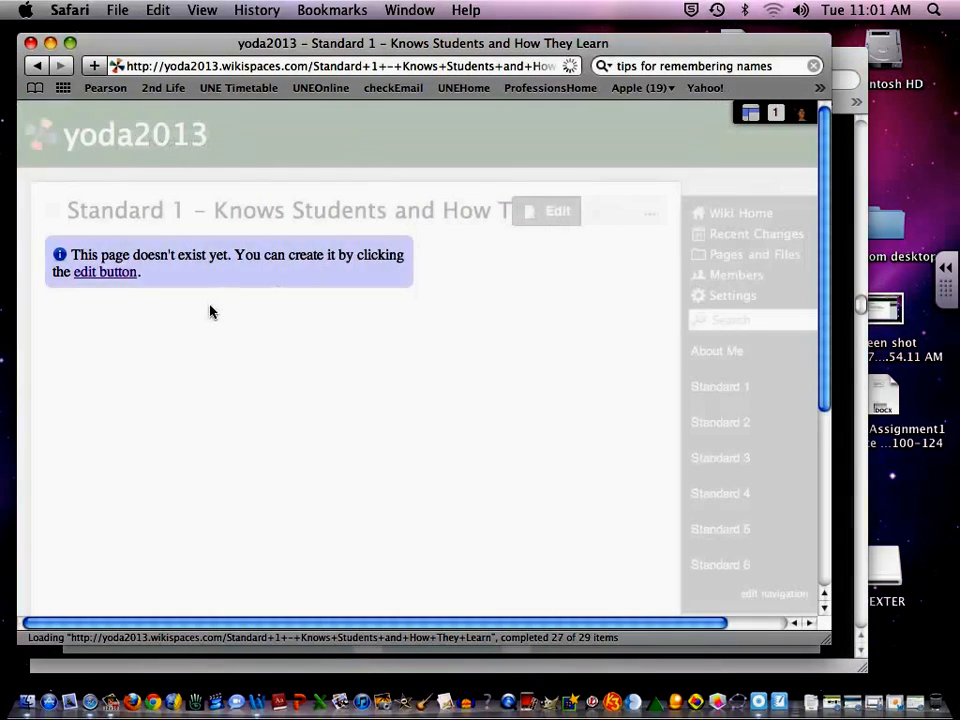
# Write the line "1. 4 Strategies for teaching students of ATSI students" on the Standard 1 page
pyautogui.write('1')
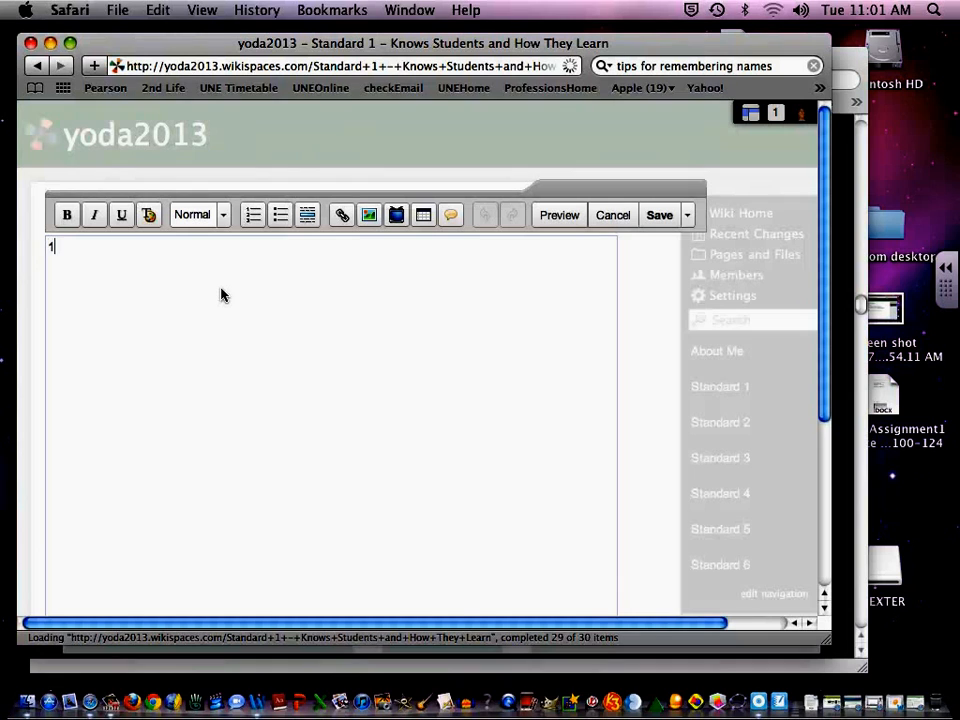
pyautogui.write('. 4')
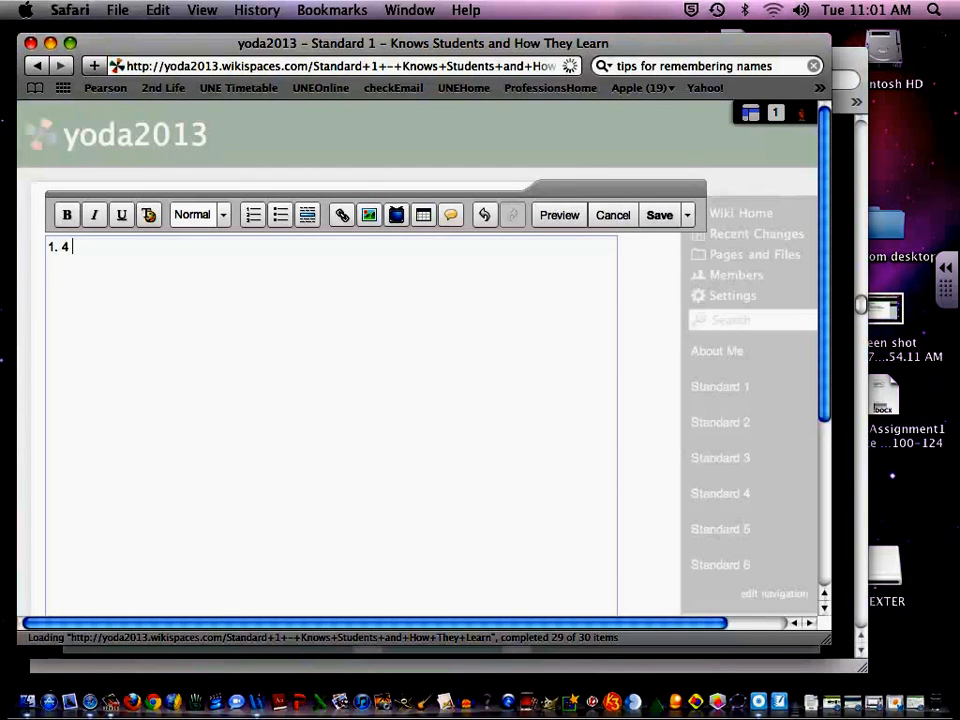
pyautogui.write(' Strategies for teaching stud')
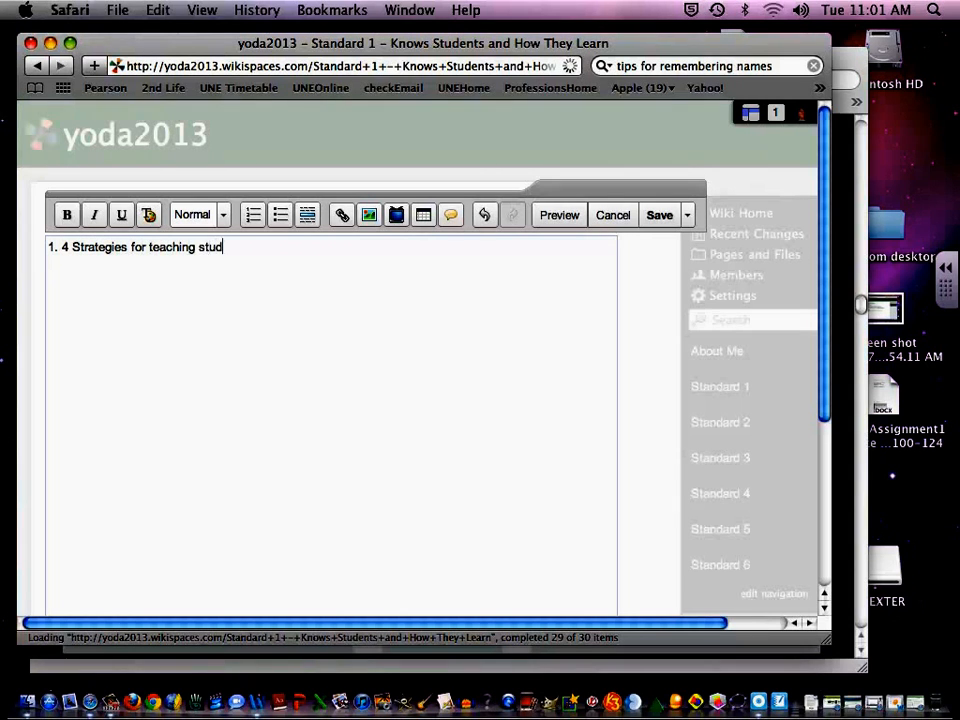
pyautogui.write('ents of A')
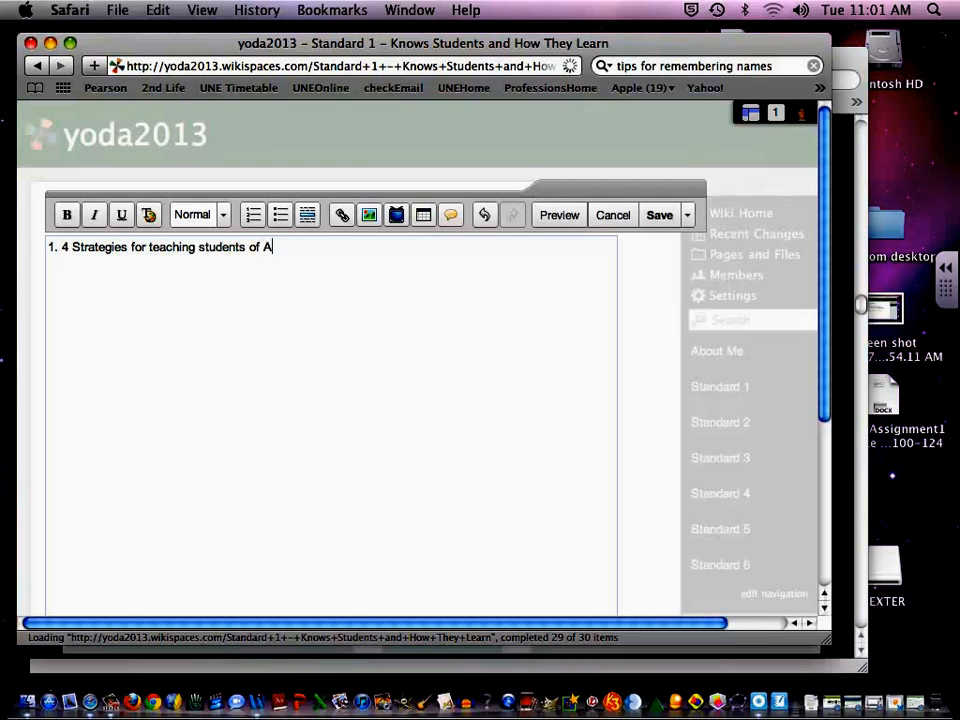
pyautogui.write('TSI student')
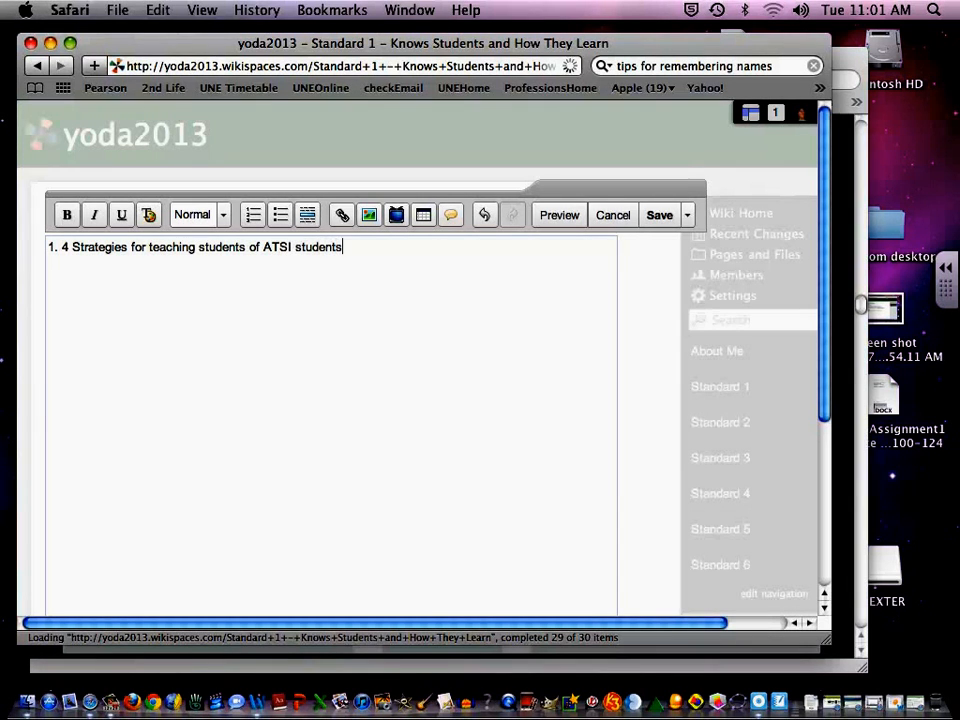
pyautogui.write('s')
# Apply the Heading 3 style to the 1. 4 line and save the Standard 1 page
pyautogui.moveTo(346, 247); pyautogui.dragTo(48, 247)
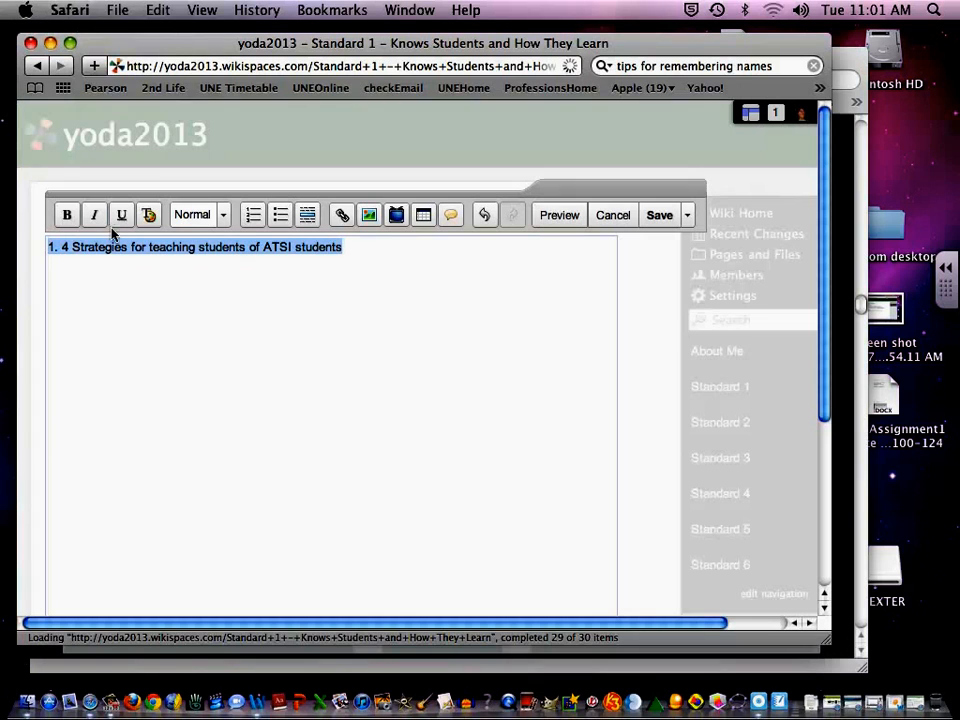
pyautogui.click(224, 216)
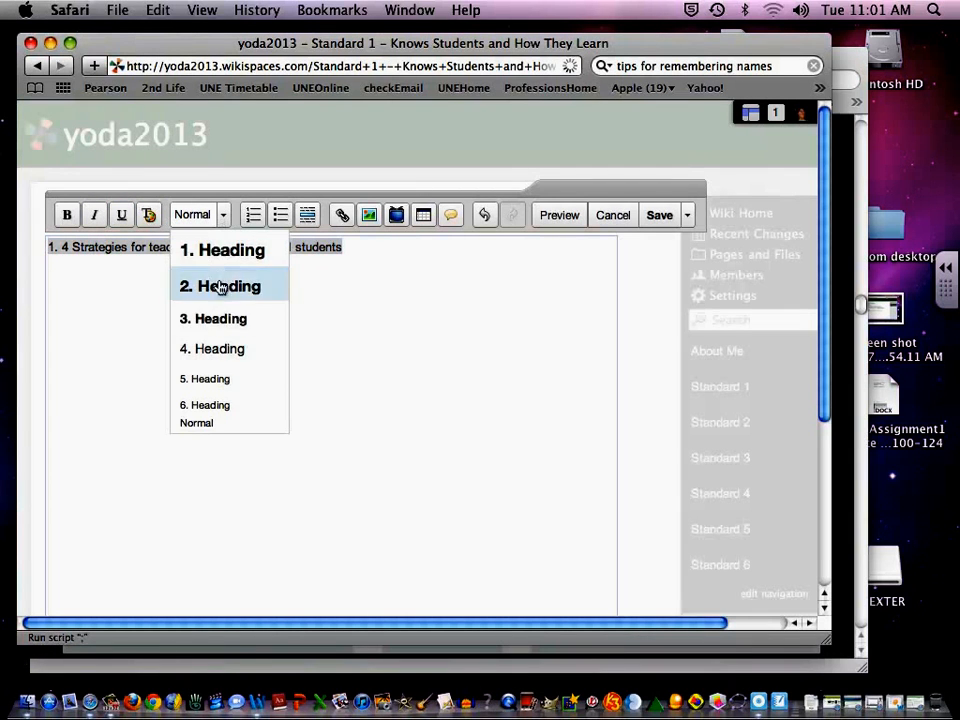
pyautogui.click(231, 320)
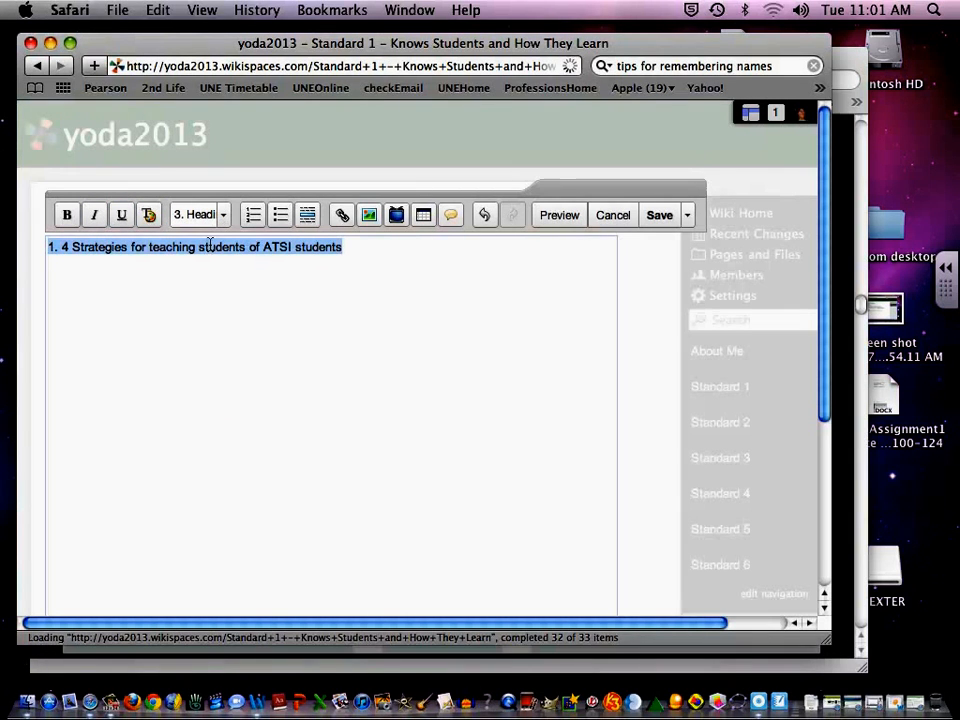
pyautogui.click(362, 252)
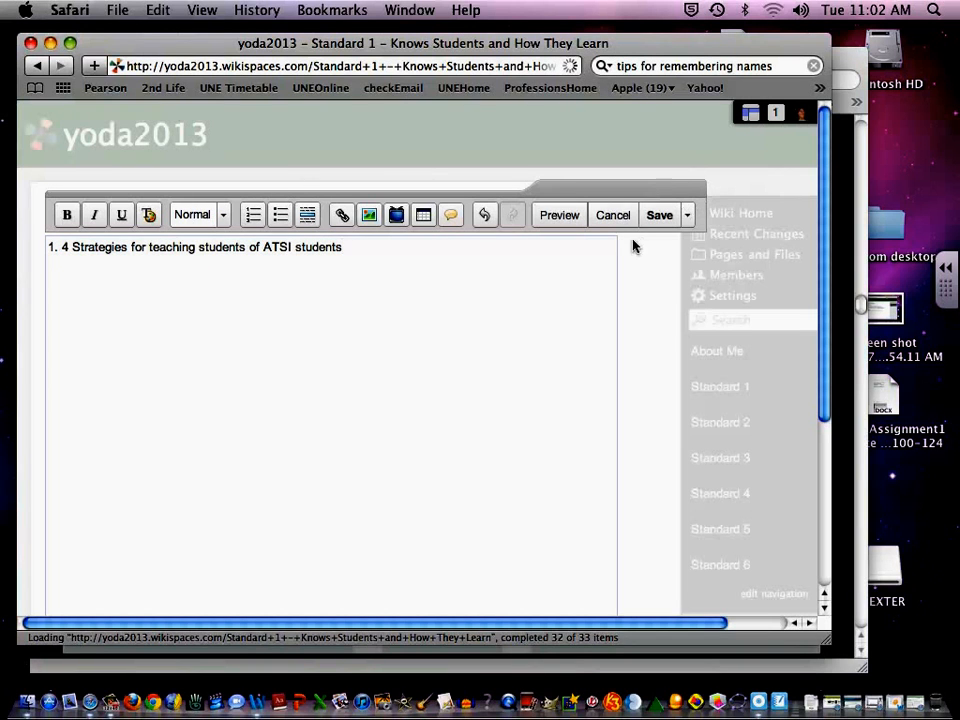
pyautogui.click(659, 217)
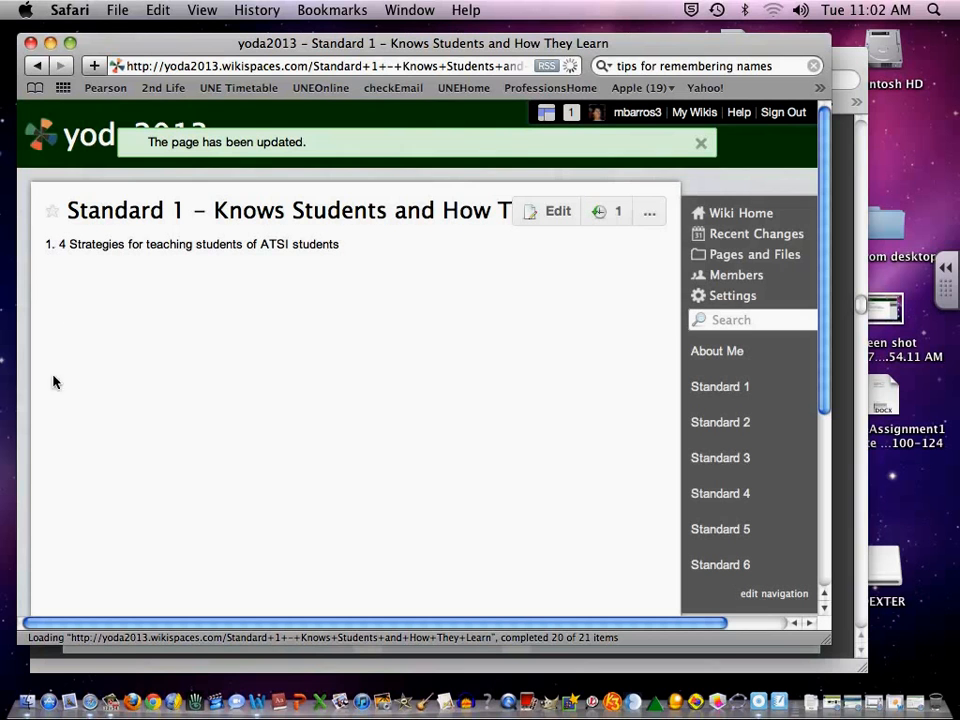
# Copy the 1. 4 line from the Standard 1 page and create a new page named "1. 4 Strategies for teaching students of ATSI students"
pyautogui.click(741, 258)
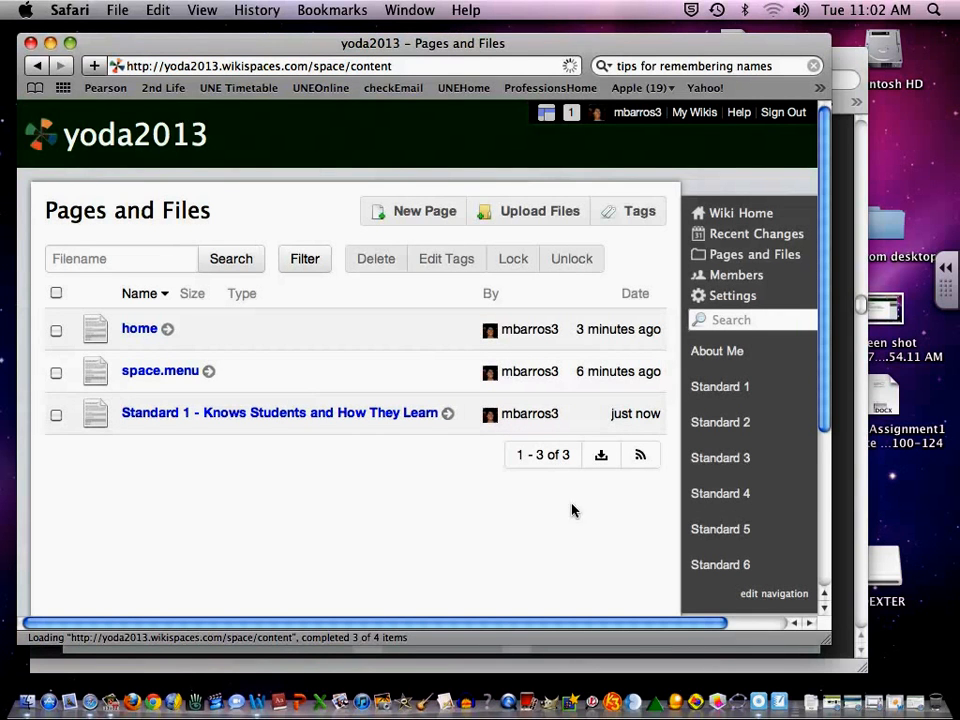
pyautogui.click(36, 65)
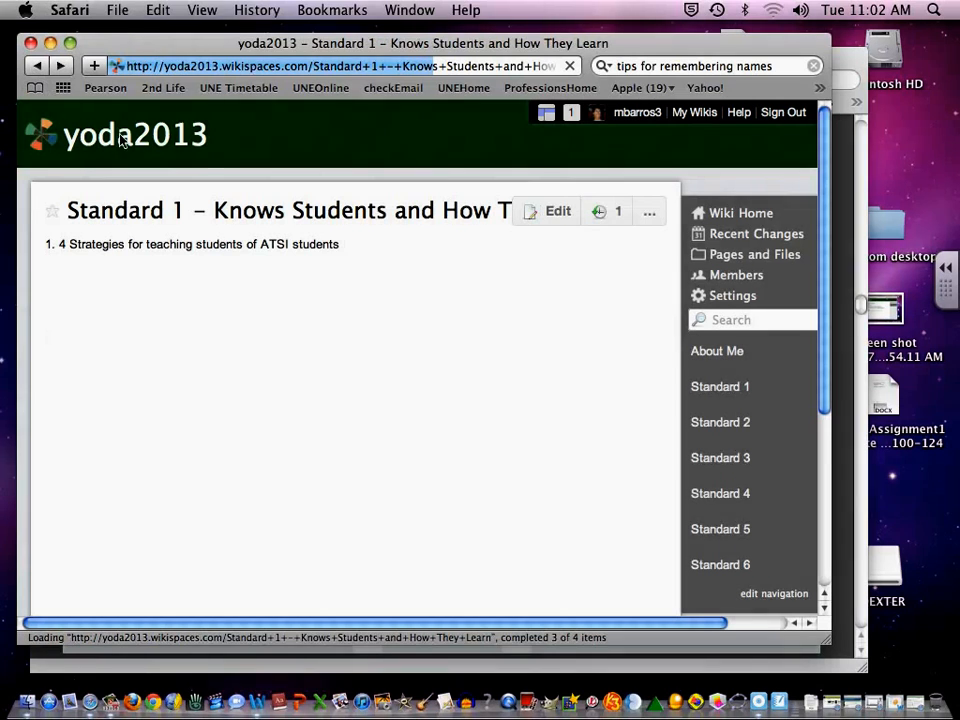
pyautogui.moveTo(343, 249); pyautogui.dragTo(38, 248)
pyautogui.press('super+c')
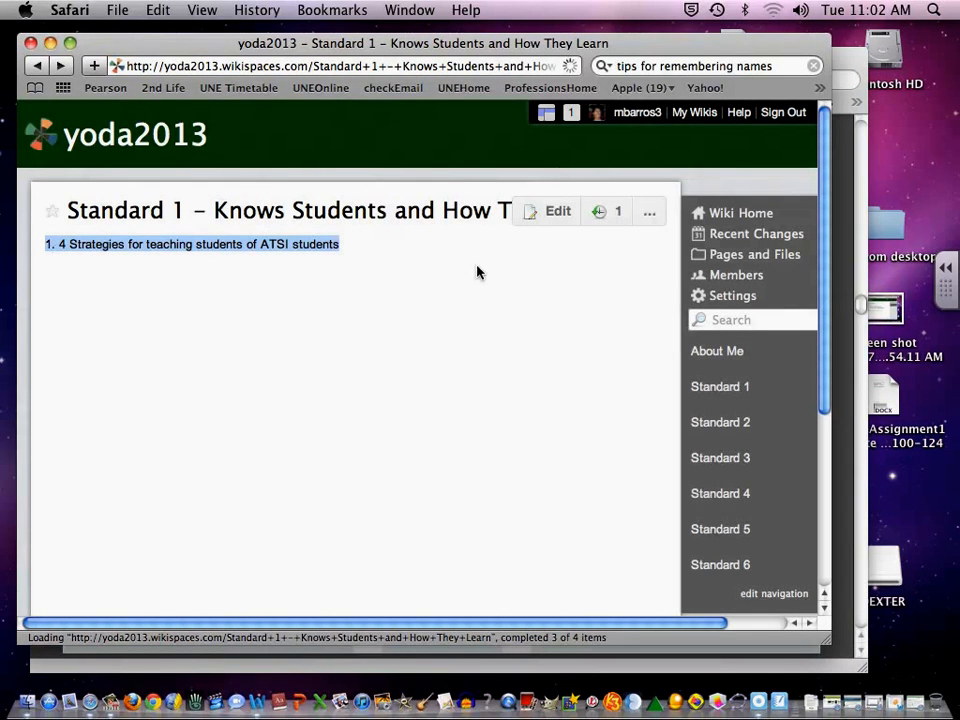
pyautogui.click(738, 258)
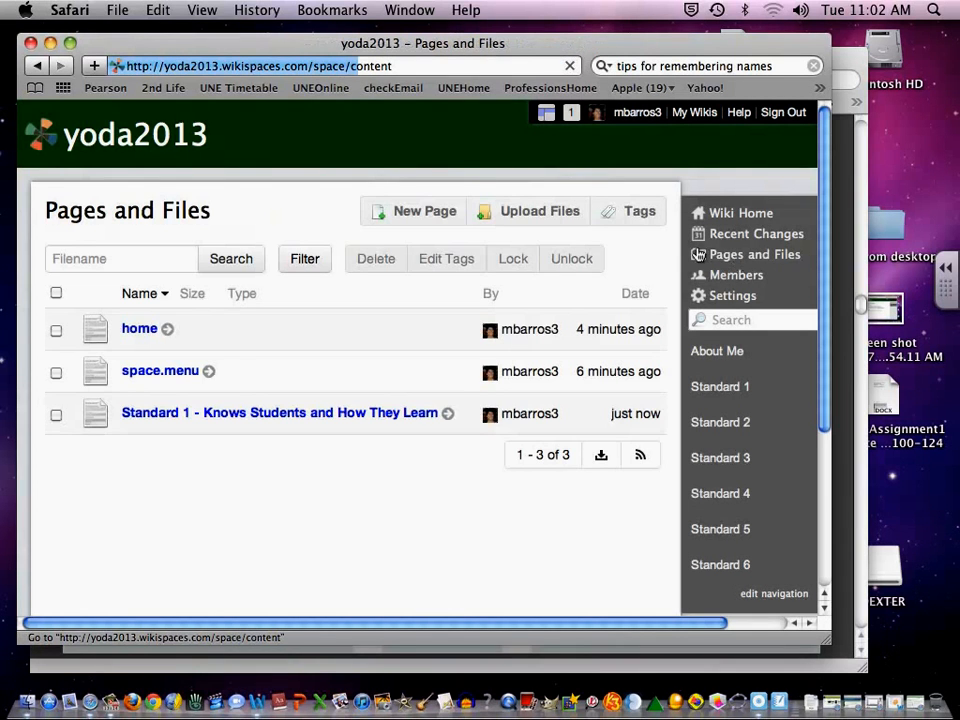
pyautogui.click(408, 218)
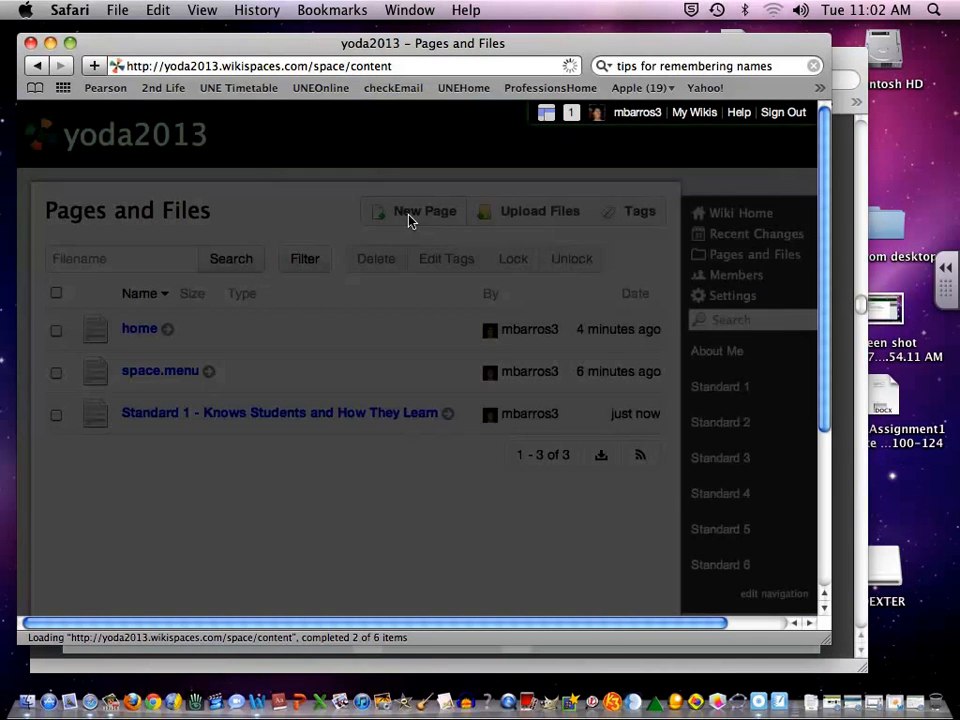
pyautogui.press('super+v')
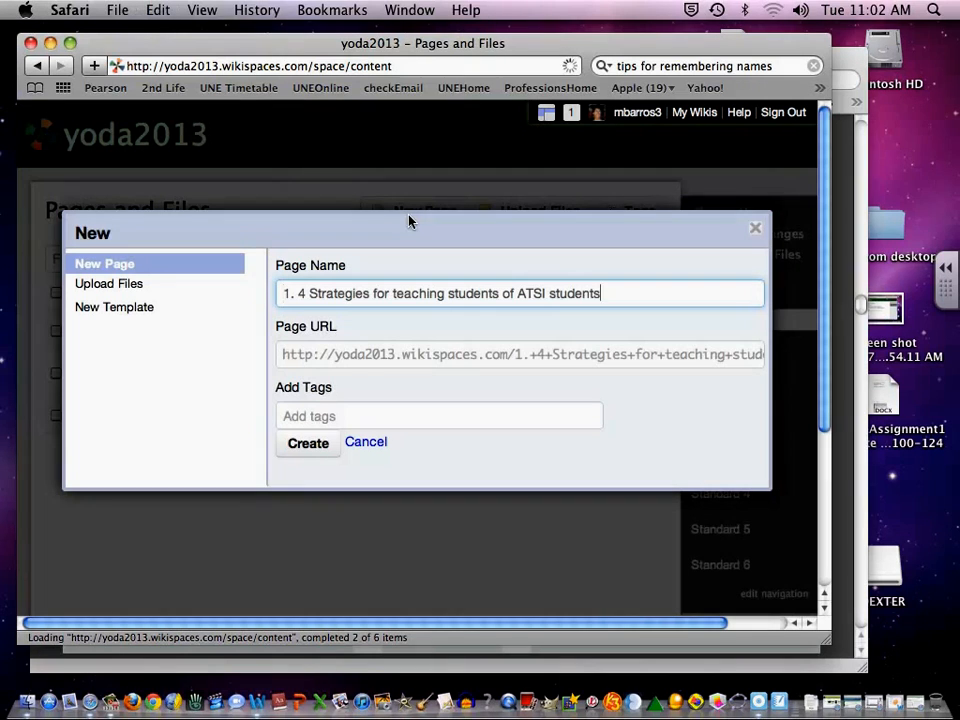
pyautogui.click(307, 455)
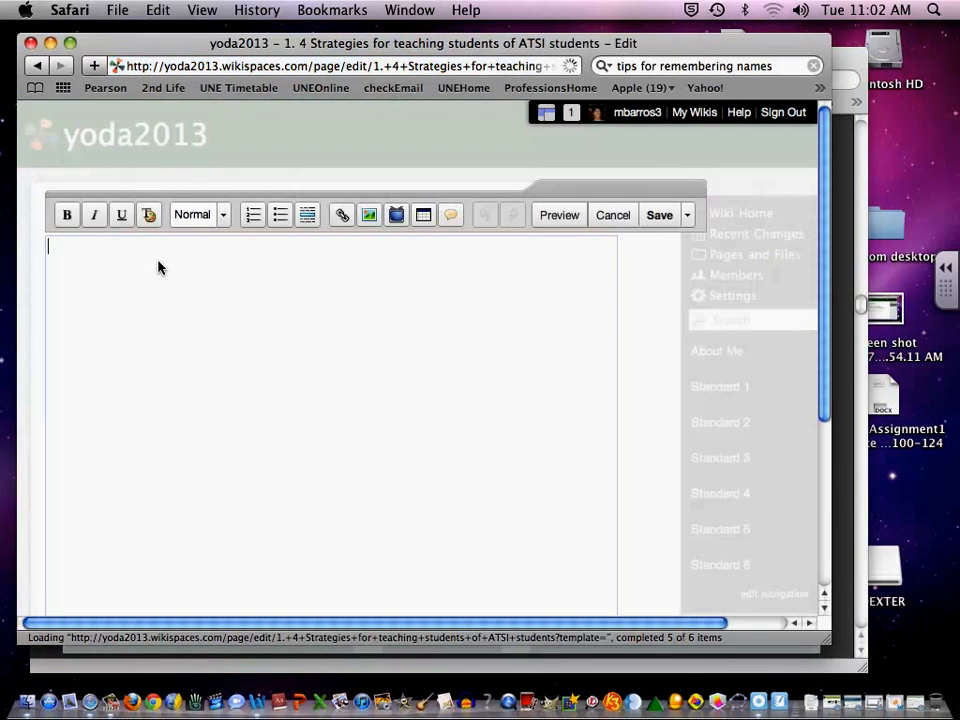
# Insert "1. 4 Strategies for teaching students of ATSI students" in the new page's body and apply the Heading 2 style
pyautogui.click(346, 247)
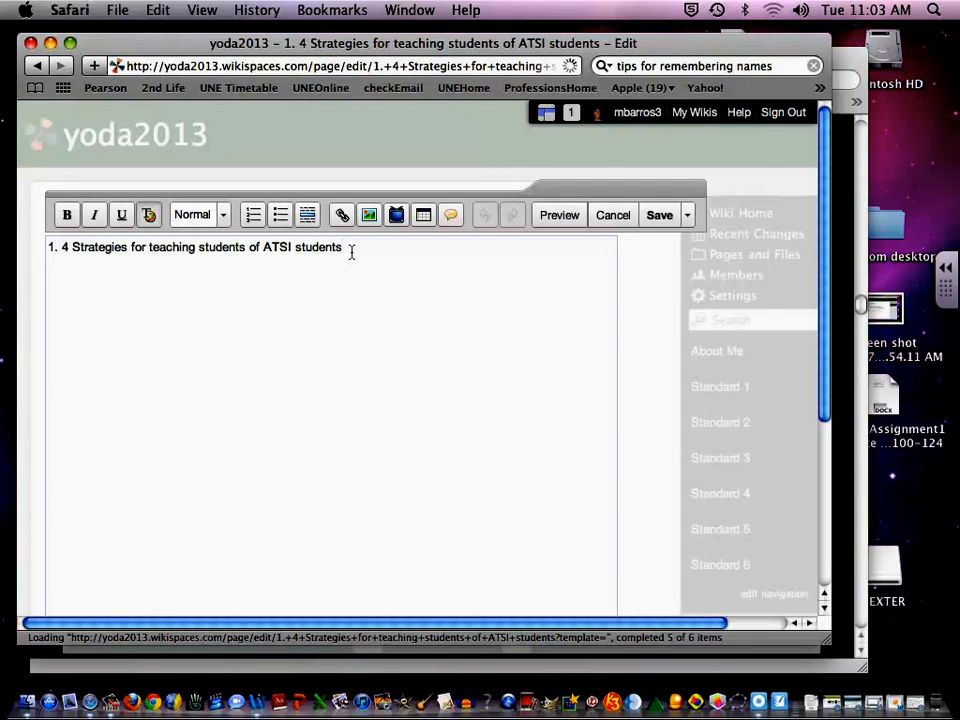
pyautogui.click(224, 216)
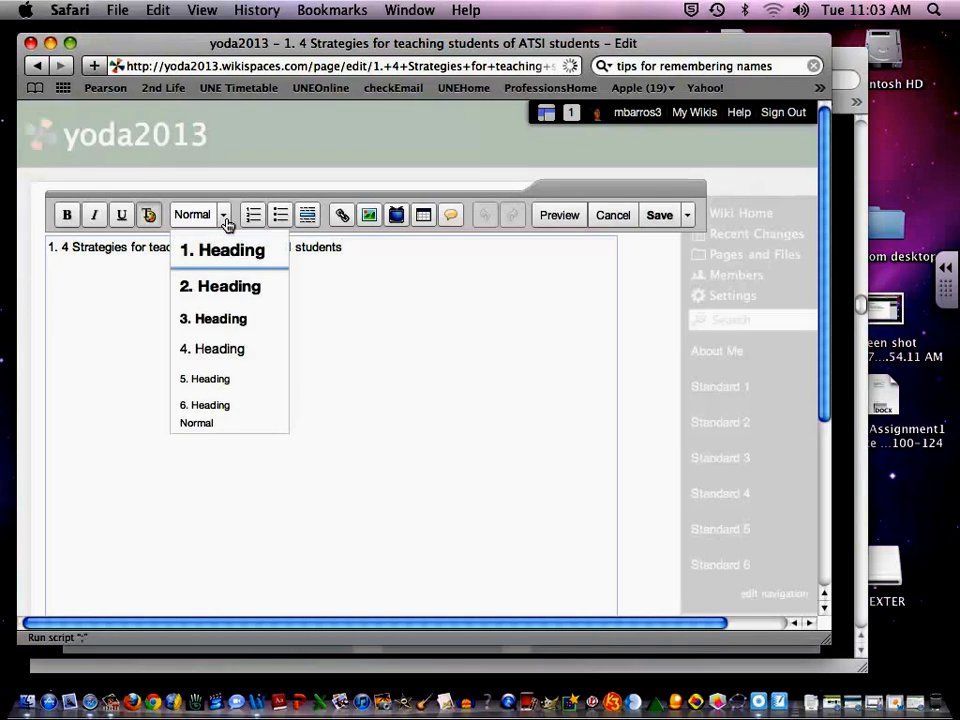
pyautogui.click(234, 286)
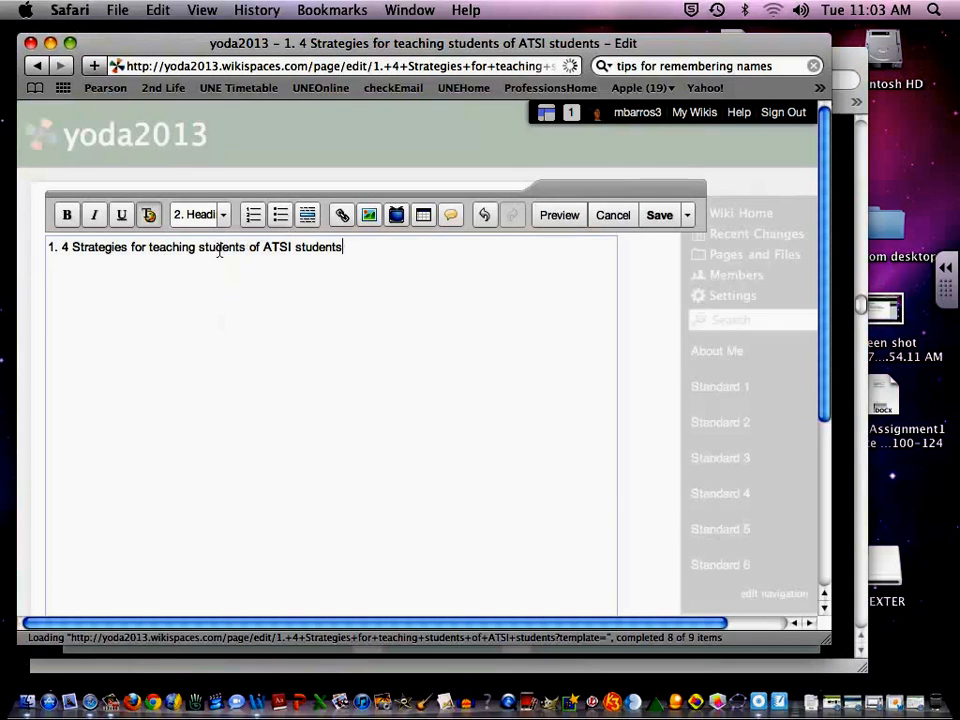
# Add empty space below the title line of the 1. 4 page and save the page
pyautogui.click(48, 247)
pyautogui.press('Return')
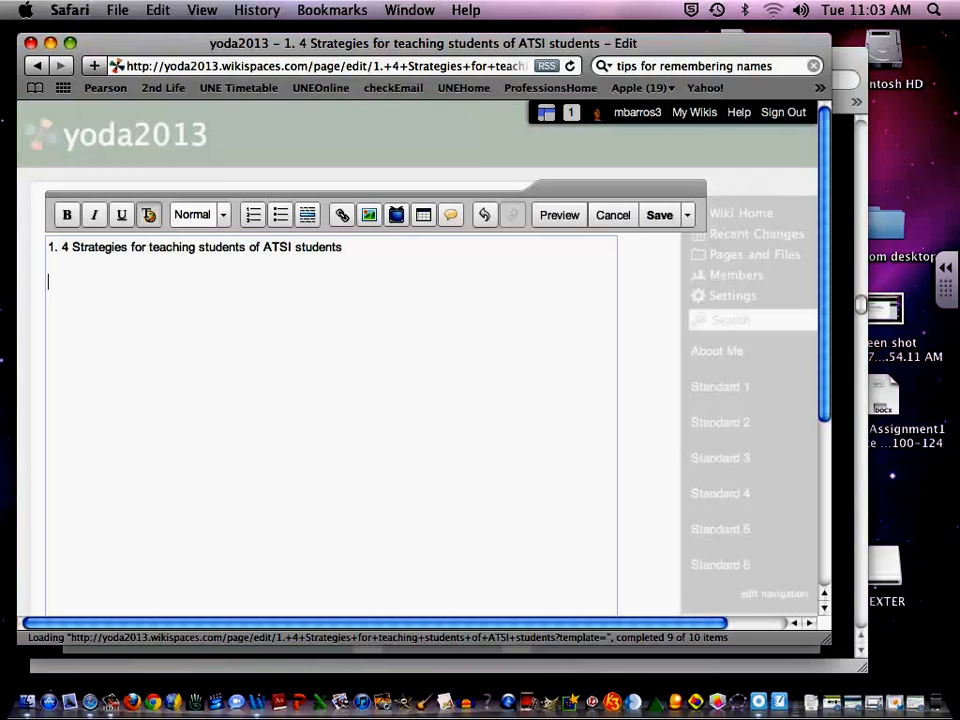
pyautogui.click(658, 219)
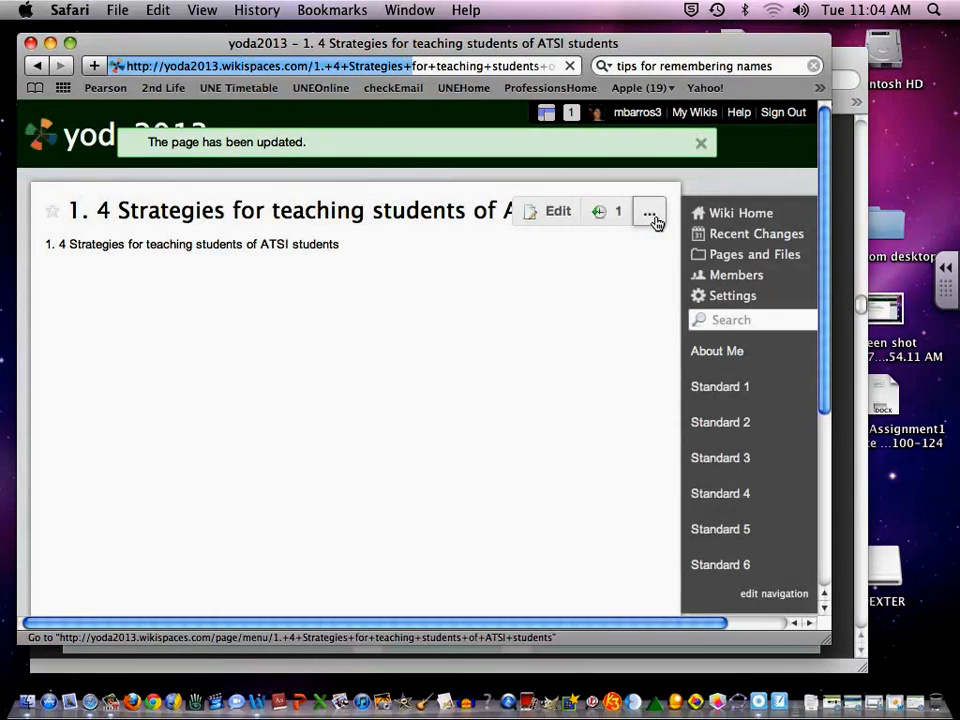
pyautogui.click(650, 215)
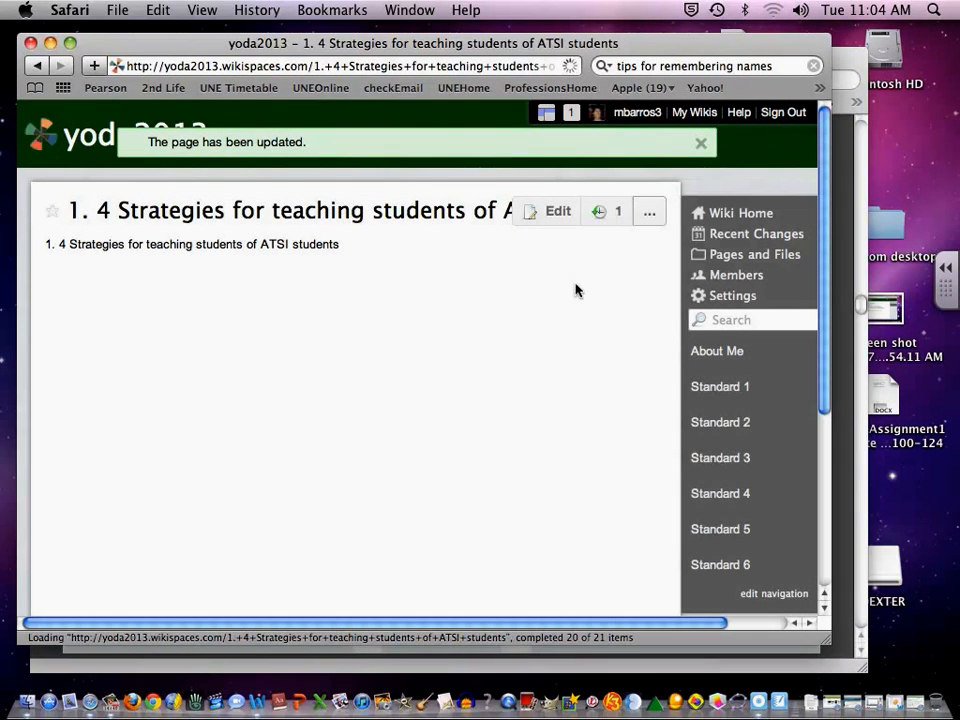
pyautogui.click(91, 703)
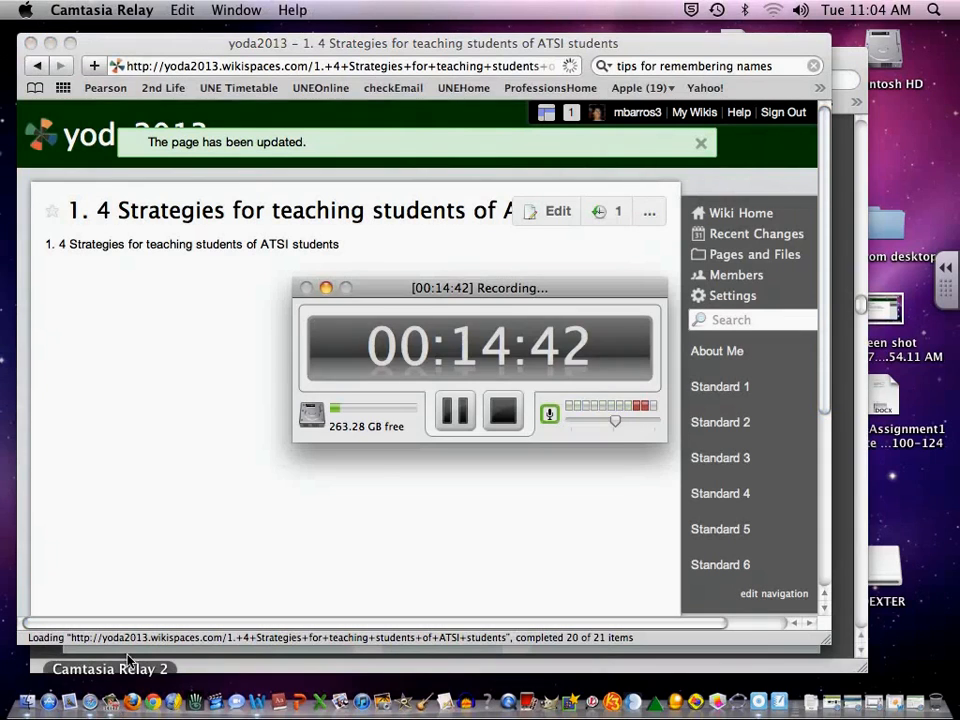